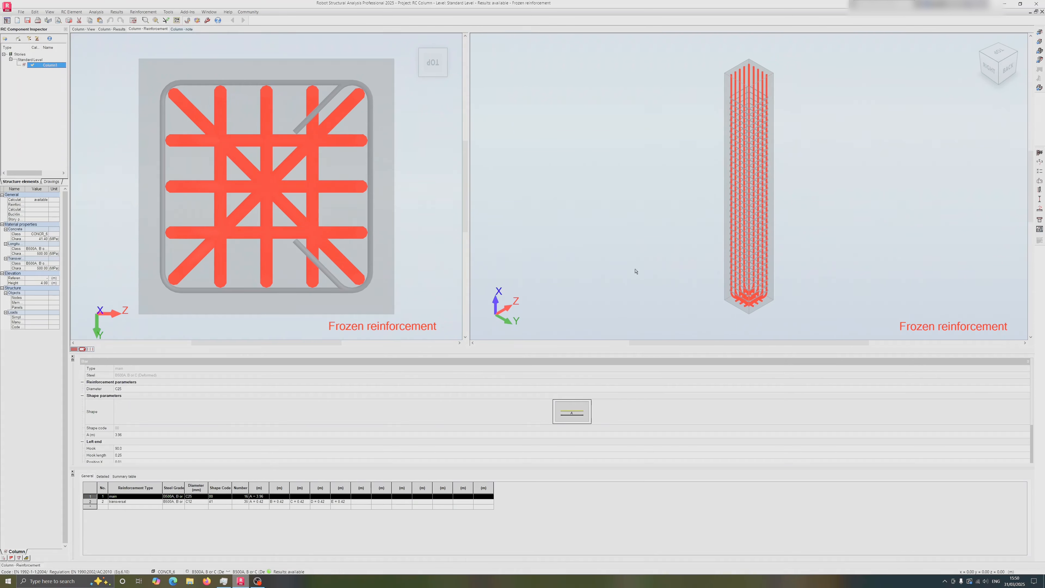
Step: Review the finished column's calculation note from the level data through to the material survey
left_click(182, 29)
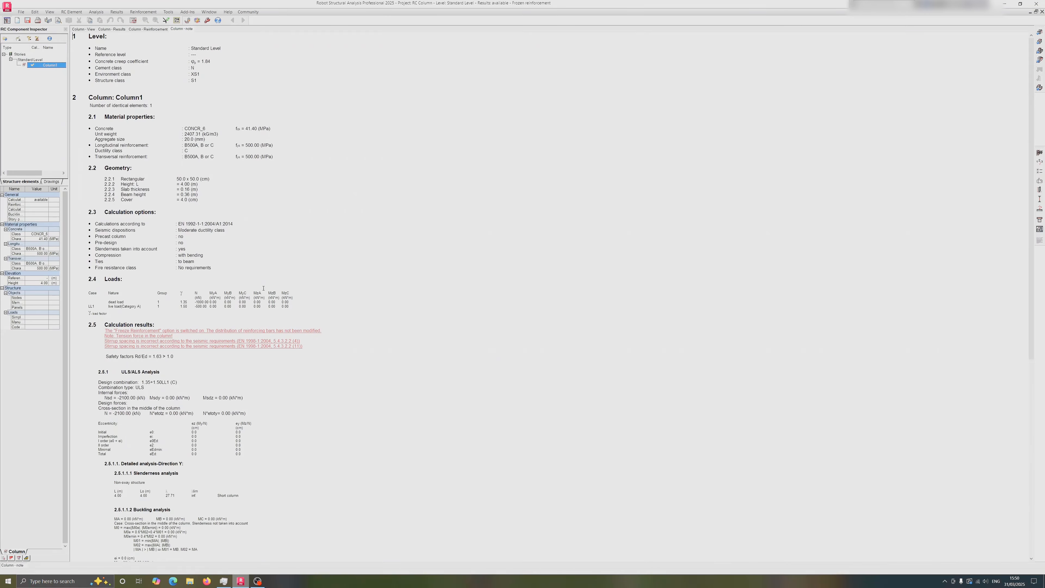
scroll(263, 289, "down", 15)
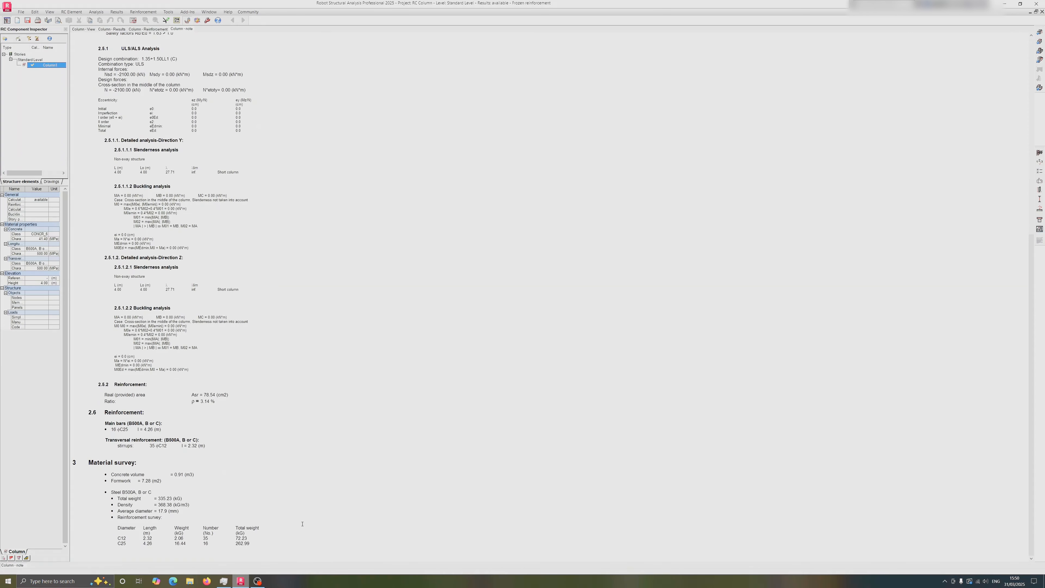
scroll(302, 524, "up", 15)
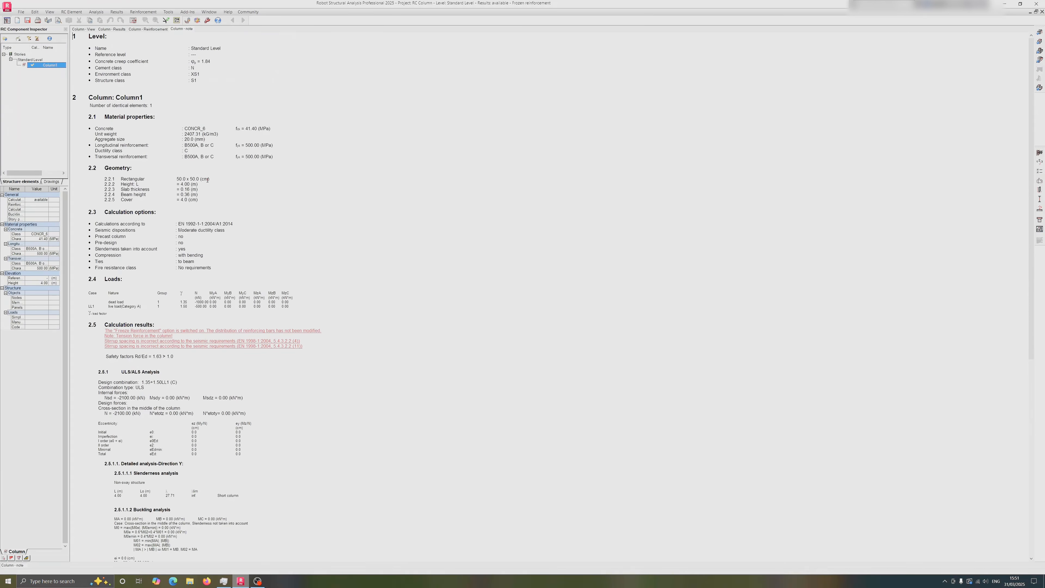
left_click(83, 29)
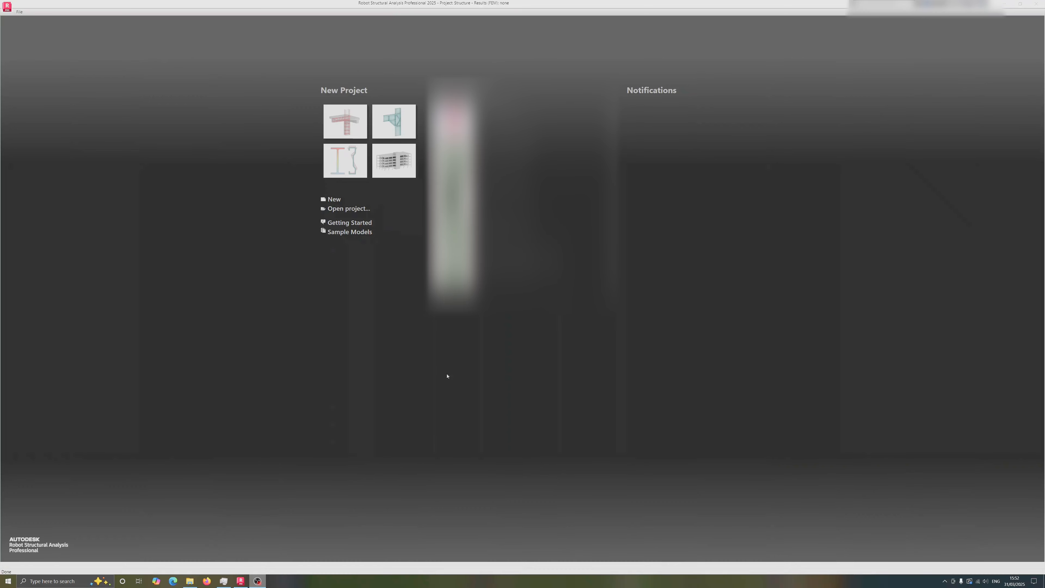
Step: Start a new reinforced-concrete element design project and add a column to it
left_click(539, 377)
left_click(335, 200)
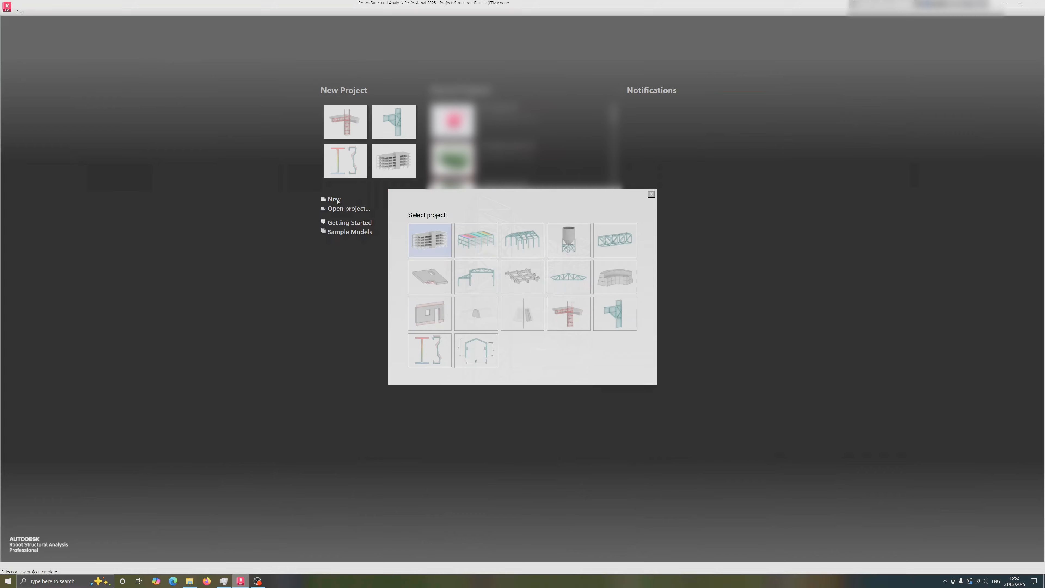
left_click(577, 326)
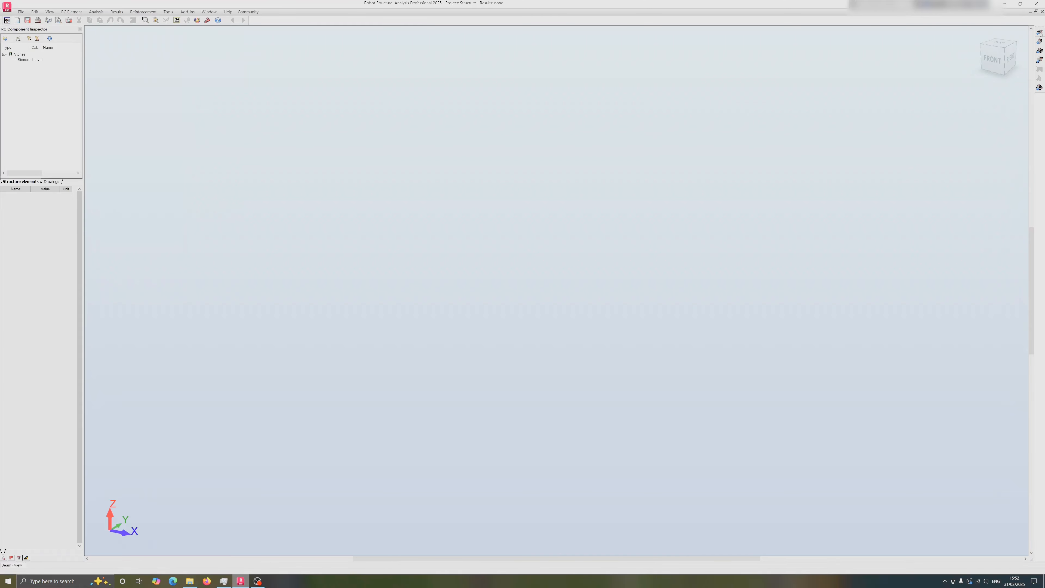
left_click(1041, 41)
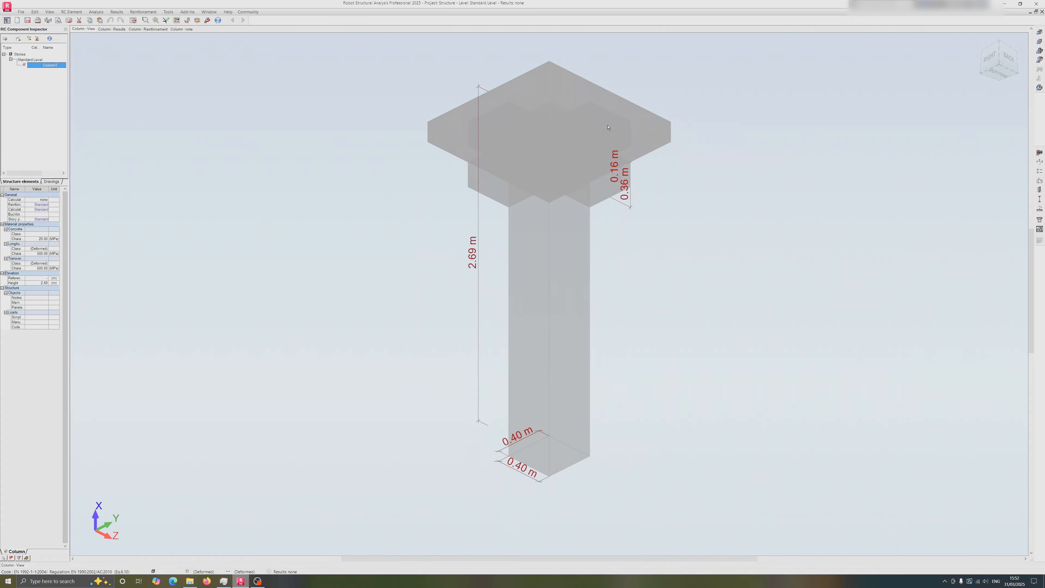
Step: Set the column's rectangular cross-section dimensions b and h to 50 cm each
left_click(1039, 189)
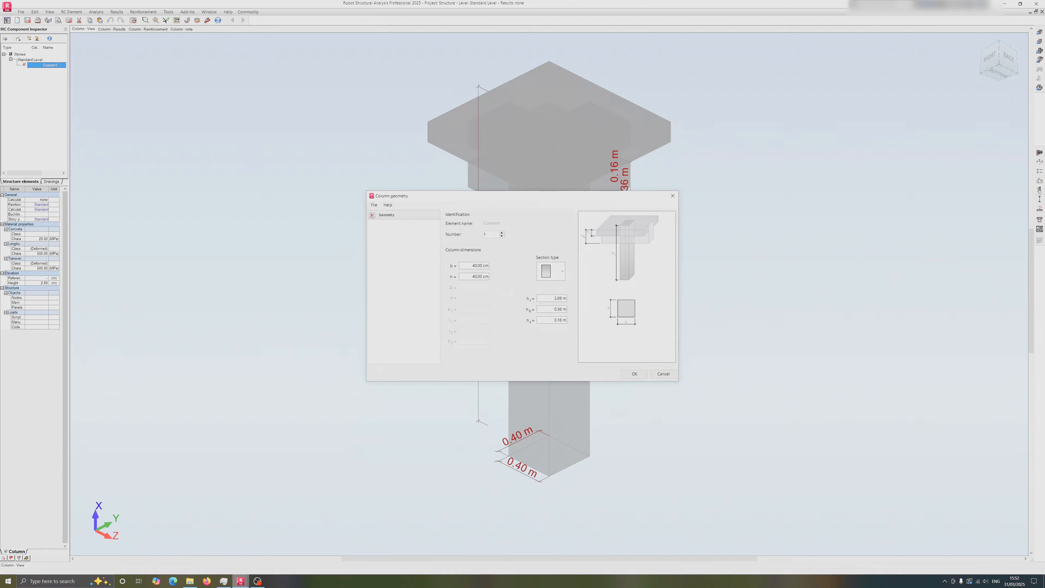
left_click(485, 265)
left_click(476, 277)
left_click(486, 266)
type("50")
key("Tab")
type("50")
Step: Set the column height to 4 m, beam height to 0.60 m and slab thickness to 0.15 m, and apply the geometry
left_click(552, 300)
type("4")
key("Tab")
type("0.1")
type("6")
key("Tab")
type("0.")
left_click(634, 374)
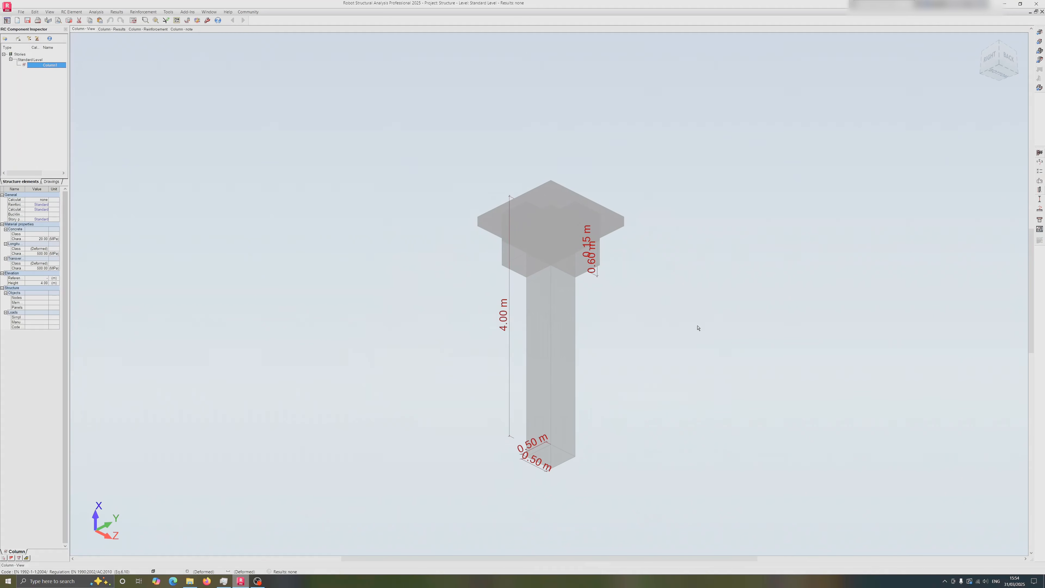
left_click(1039, 153)
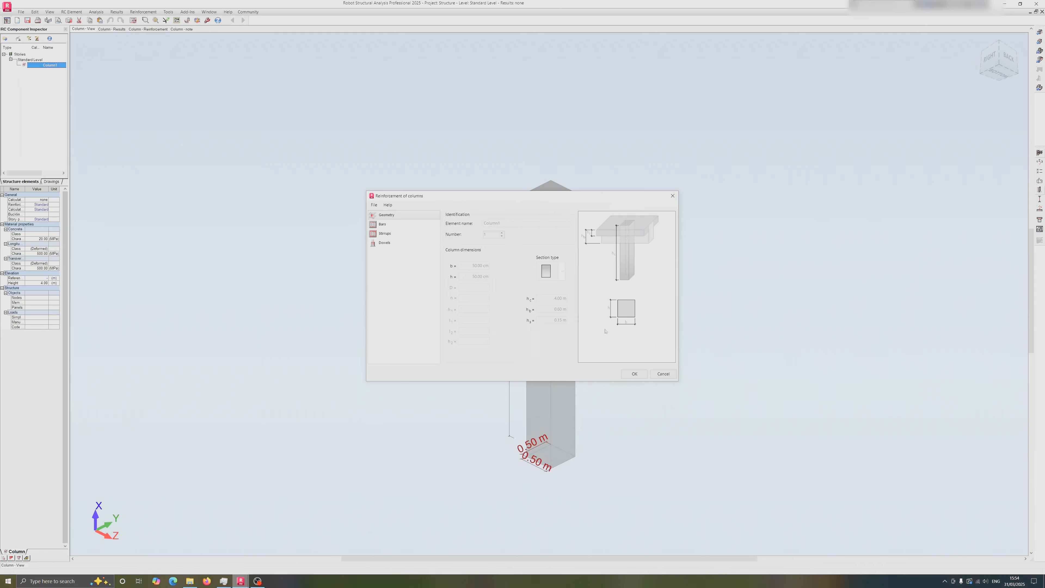
left_click(393, 226)
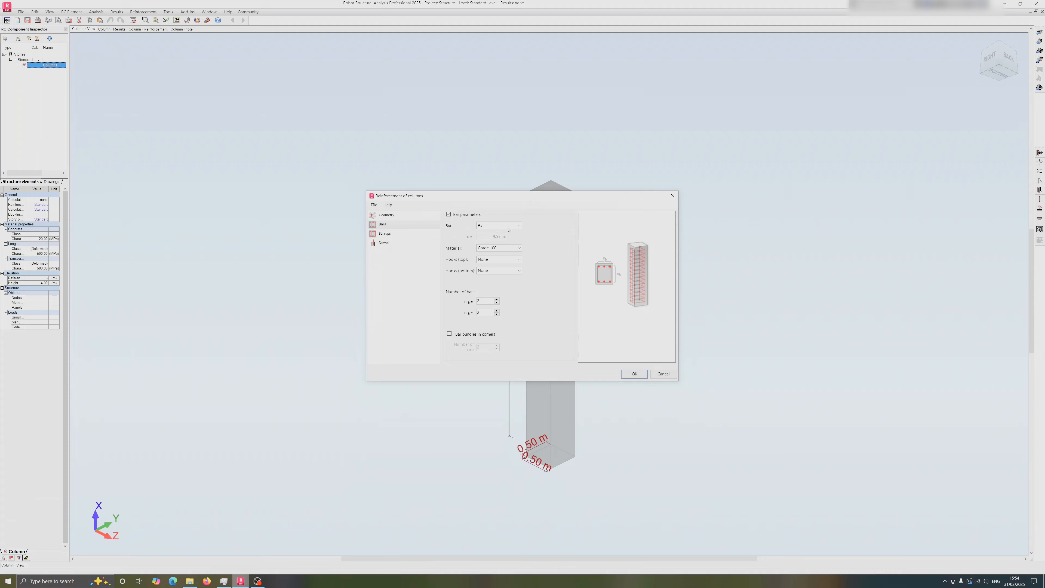
left_click(519, 226)
left_click(522, 227)
left_click(673, 195)
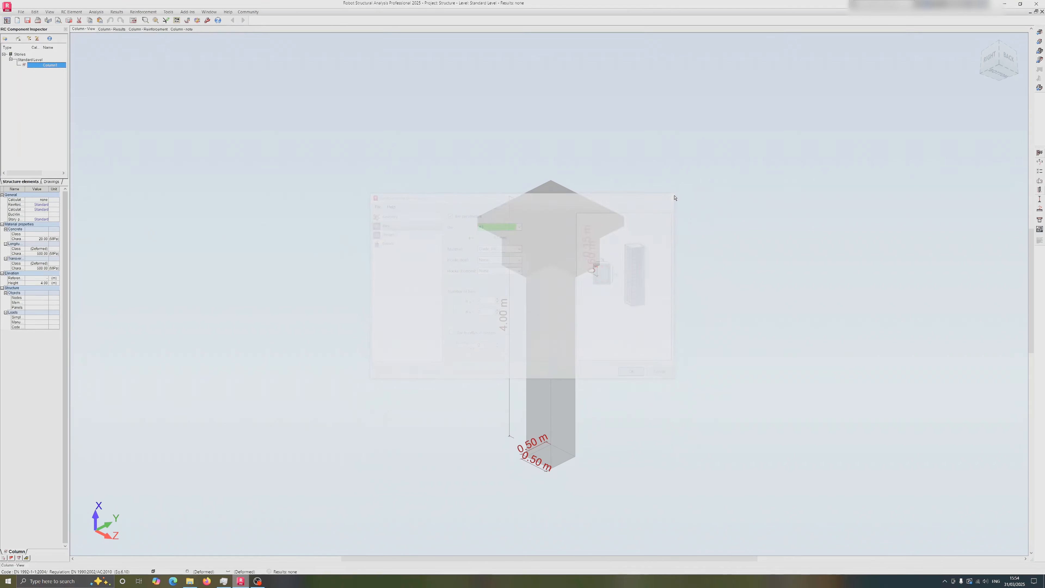
Step: Add the BS 8666_2005 database to the reinforcing bar databases in the job preferences
left_click(170, 11)
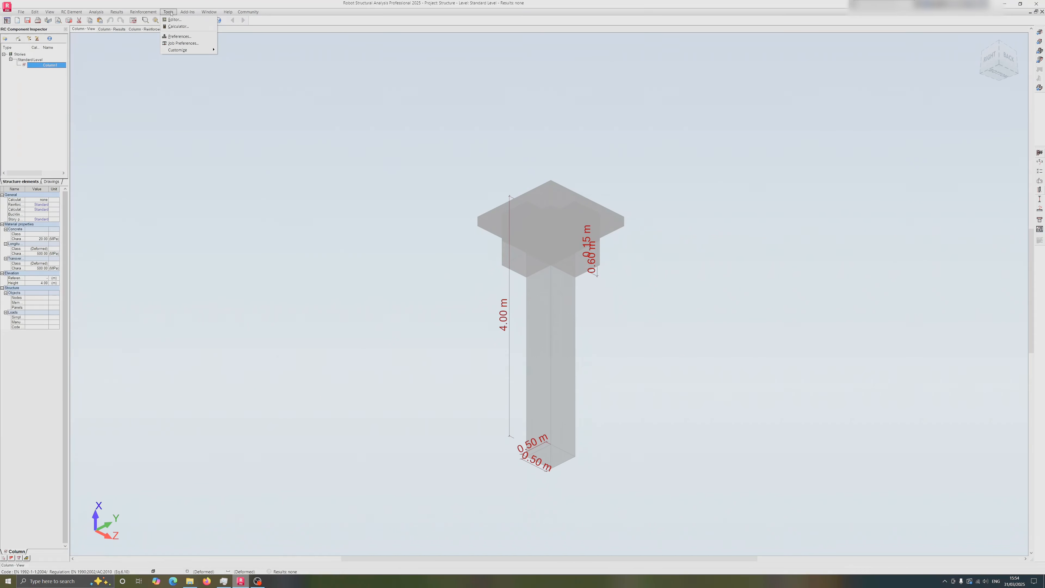
left_click(175, 43)
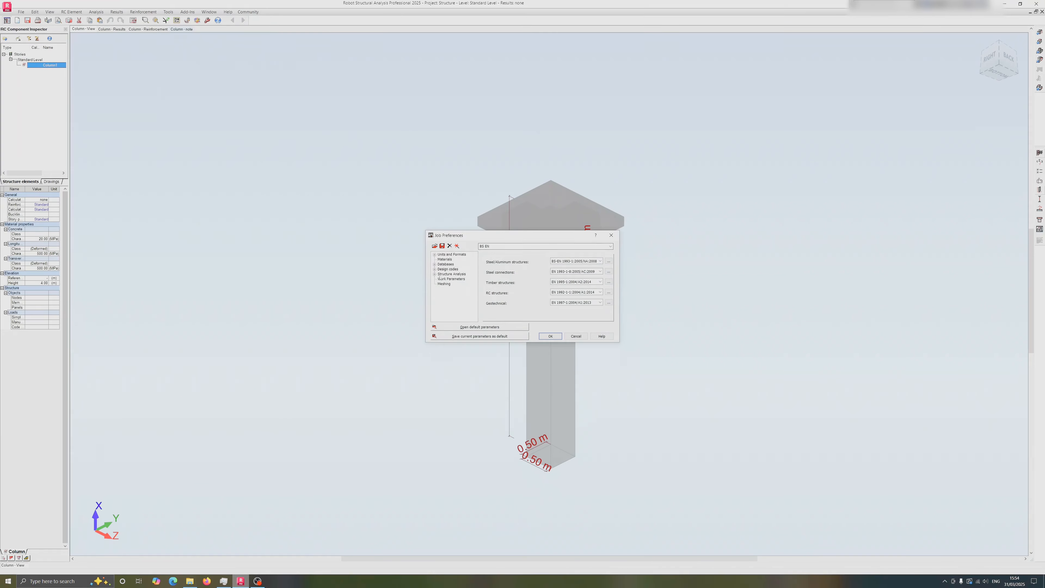
left_click(436, 268)
left_click(434, 265)
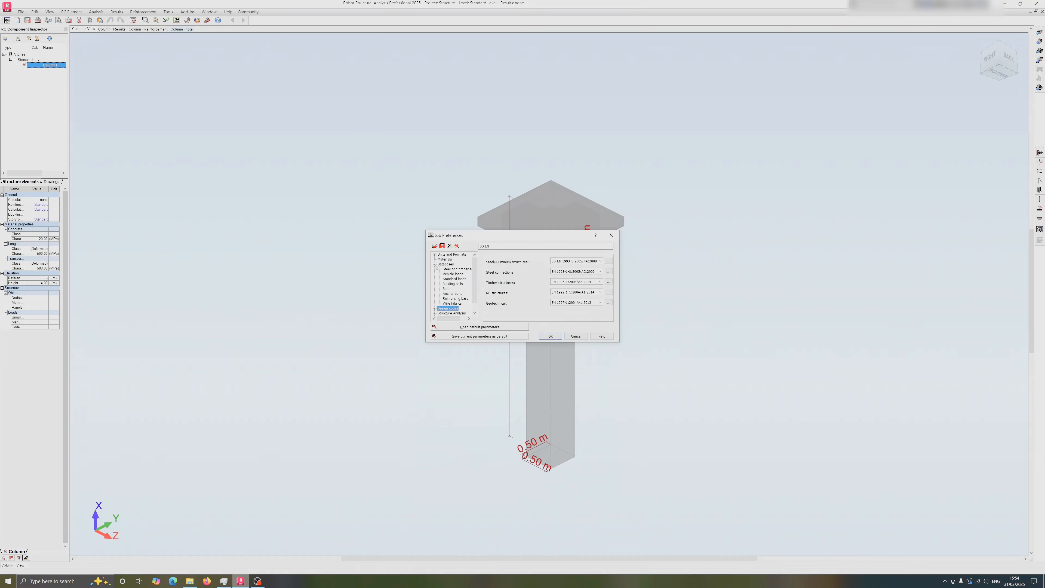
left_click(454, 299)
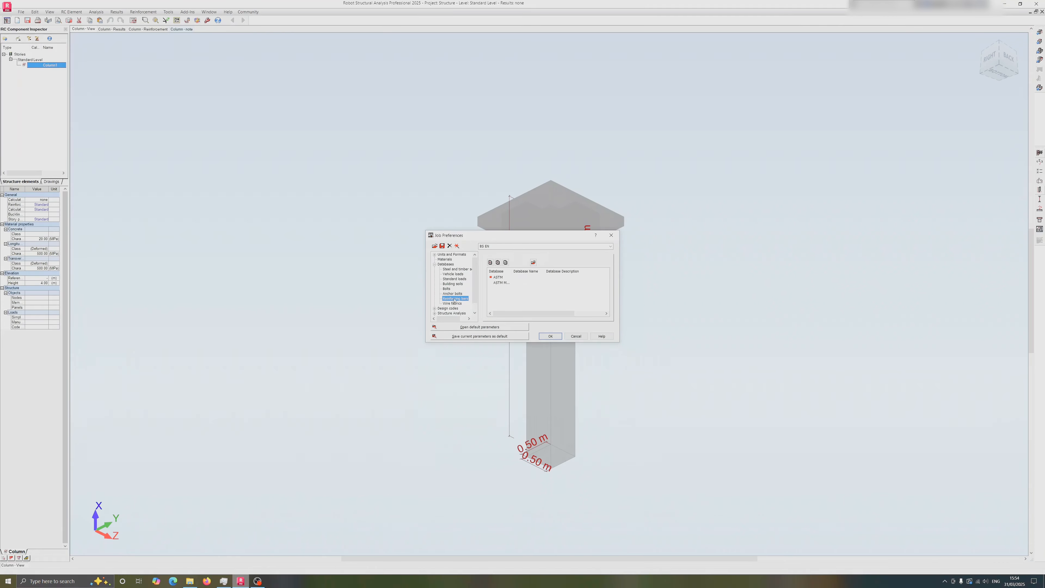
left_click(491, 263)
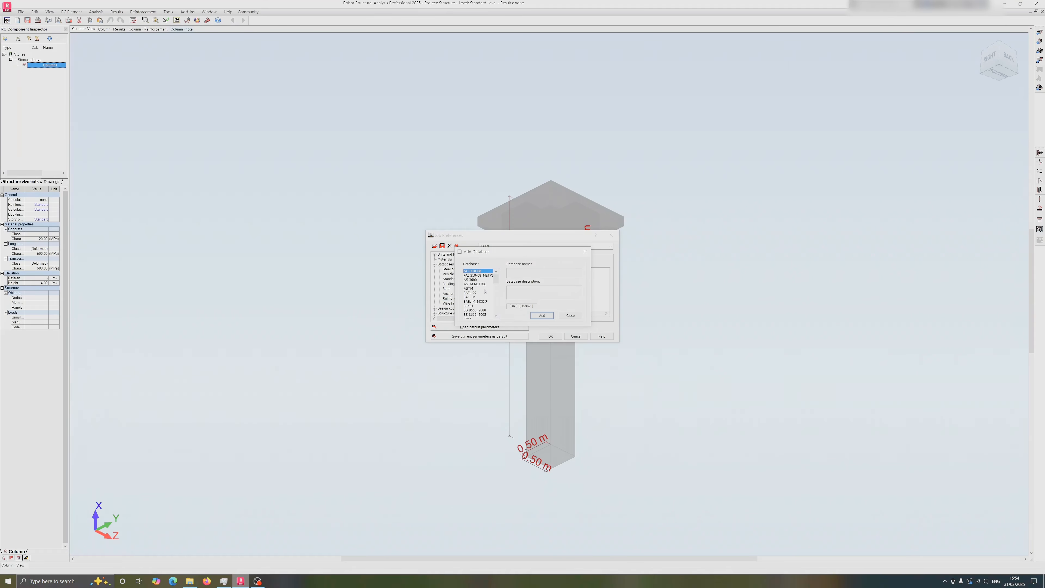
left_click(483, 276)
scroll(480, 313, "down", 1)
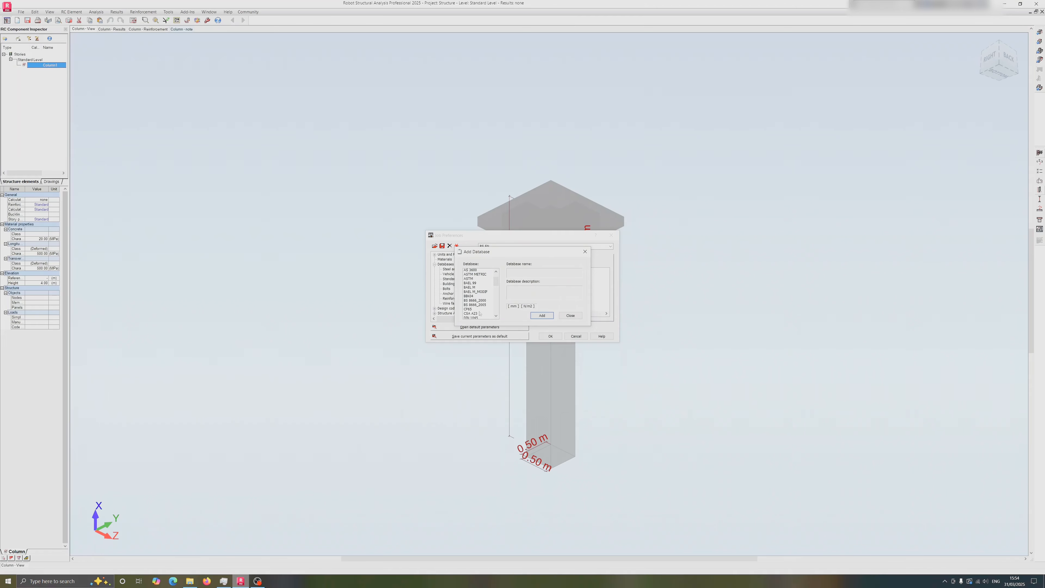
left_click(476, 302)
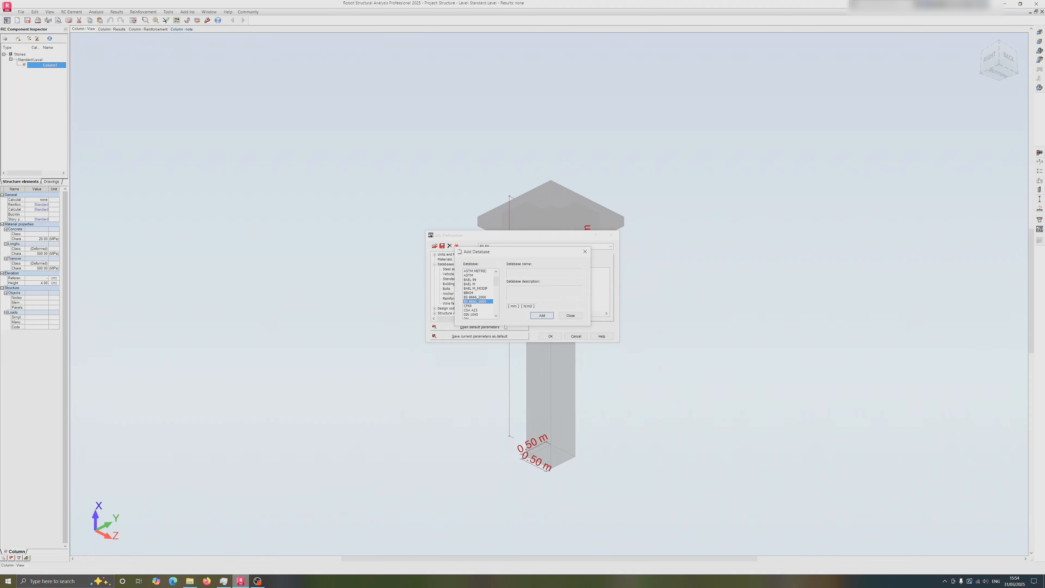
left_click(542, 315)
Step: Make the BS 8666_2005 reinforcing bar database the default and apply the job preferences
left_click(494, 289)
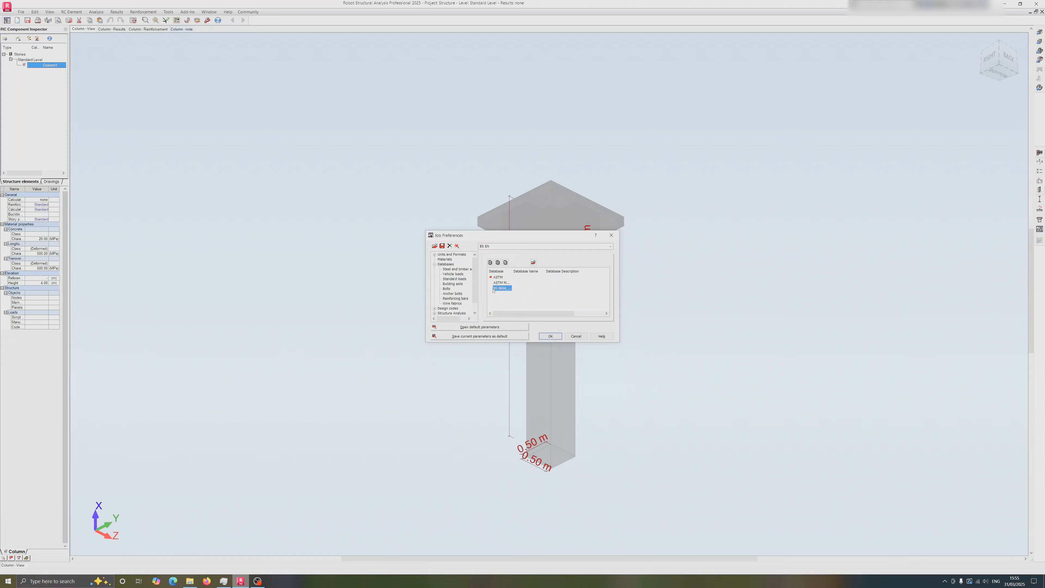
left_click(506, 262)
left_click(550, 337)
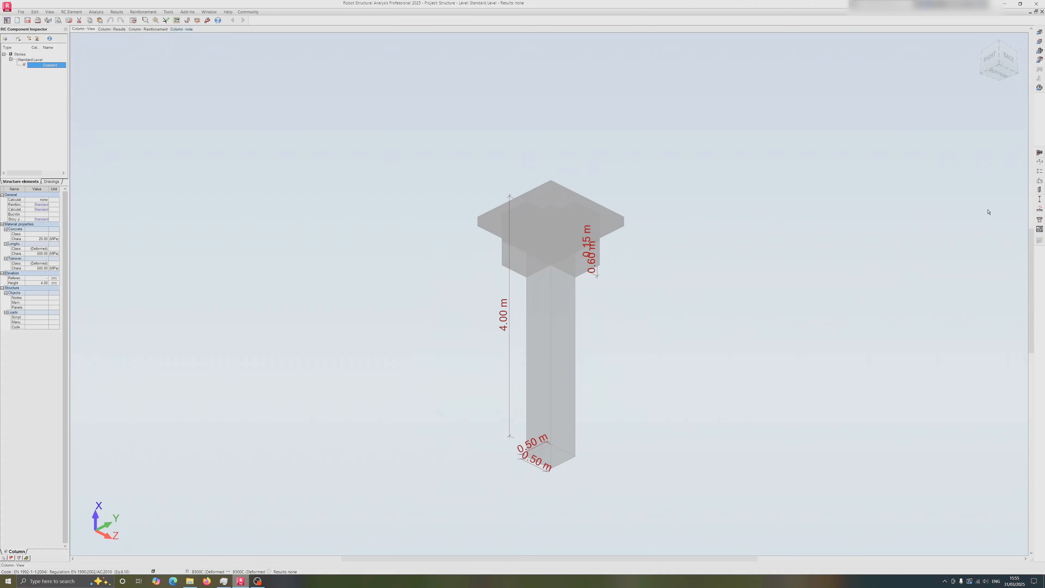
Step: Set the column's main reinforcement to H20 bars, keeping material B500A, B or C
left_click(1040, 153)
left_click(399, 225)
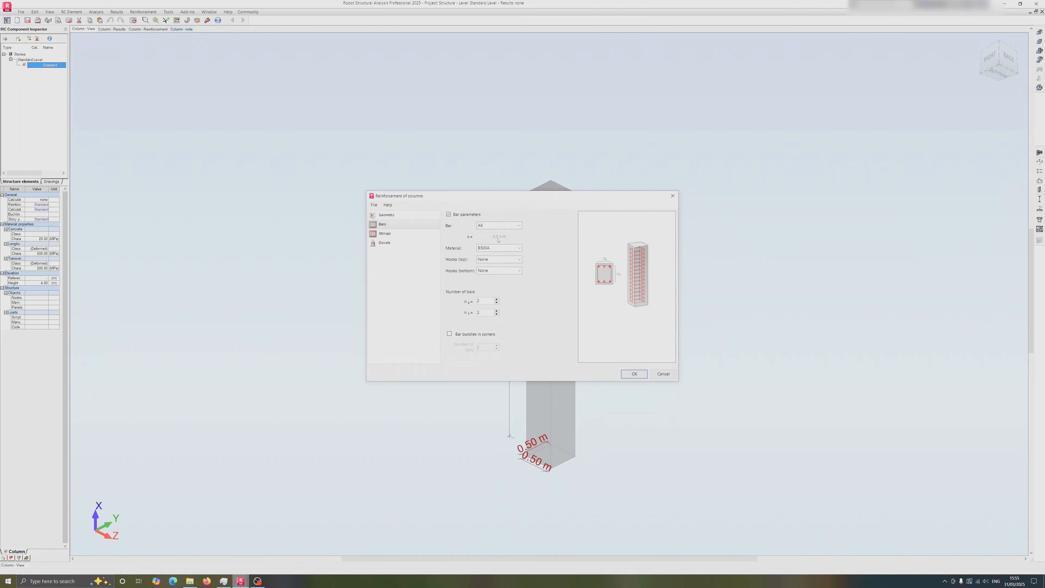
left_click(519, 225)
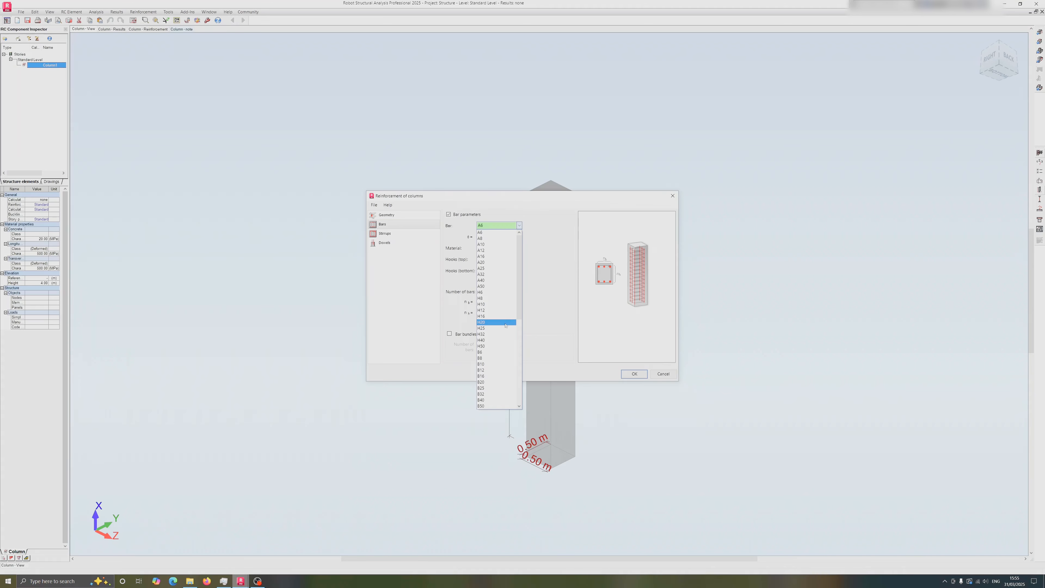
left_click(506, 324)
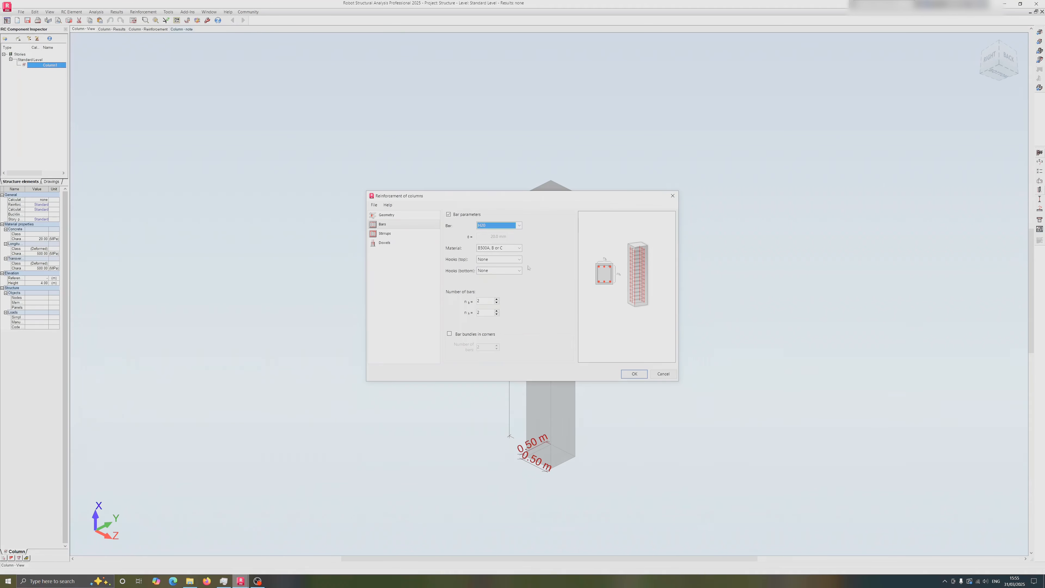
left_click(520, 248)
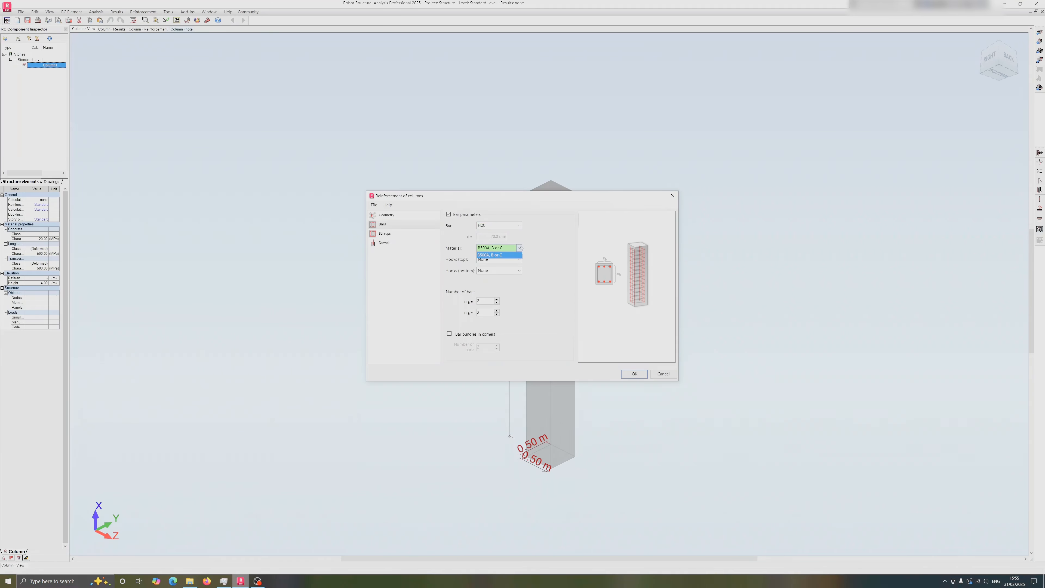
left_click(519, 248)
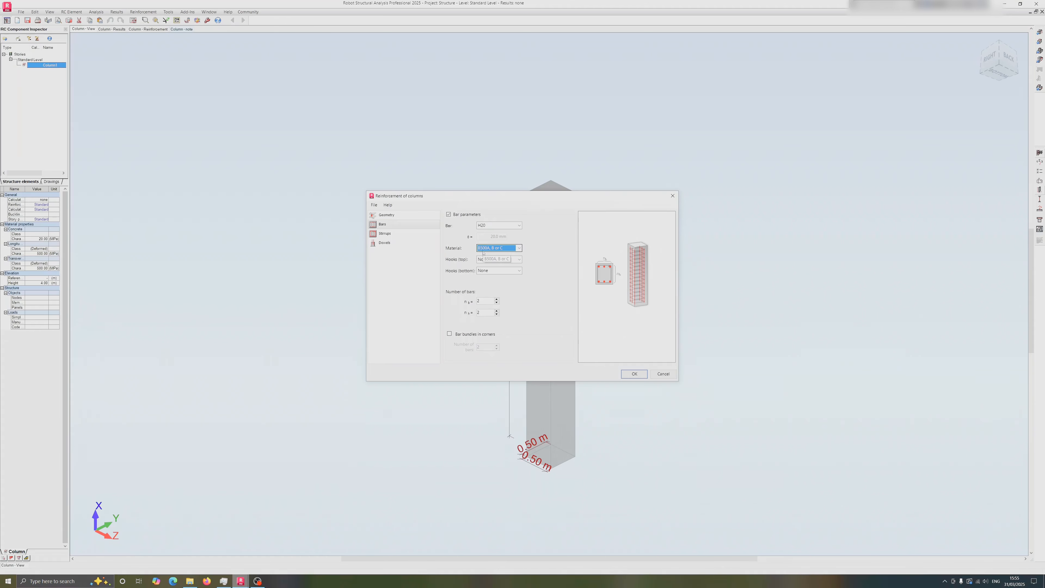
Step: Give the main bars 90° hooks at the bottom, leaving the top without hooks
left_click(519, 271)
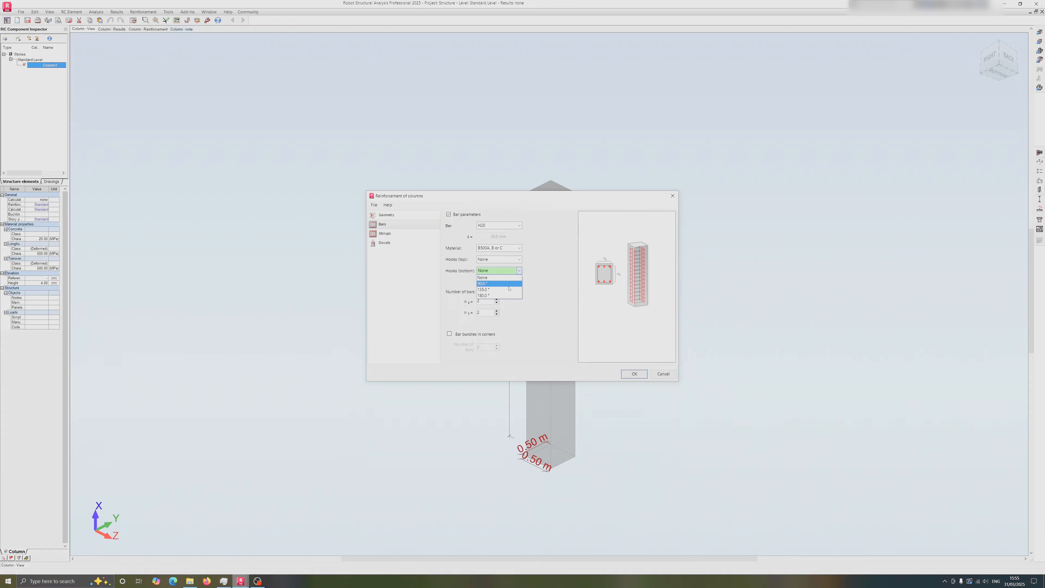
left_click(509, 284)
left_click(507, 260)
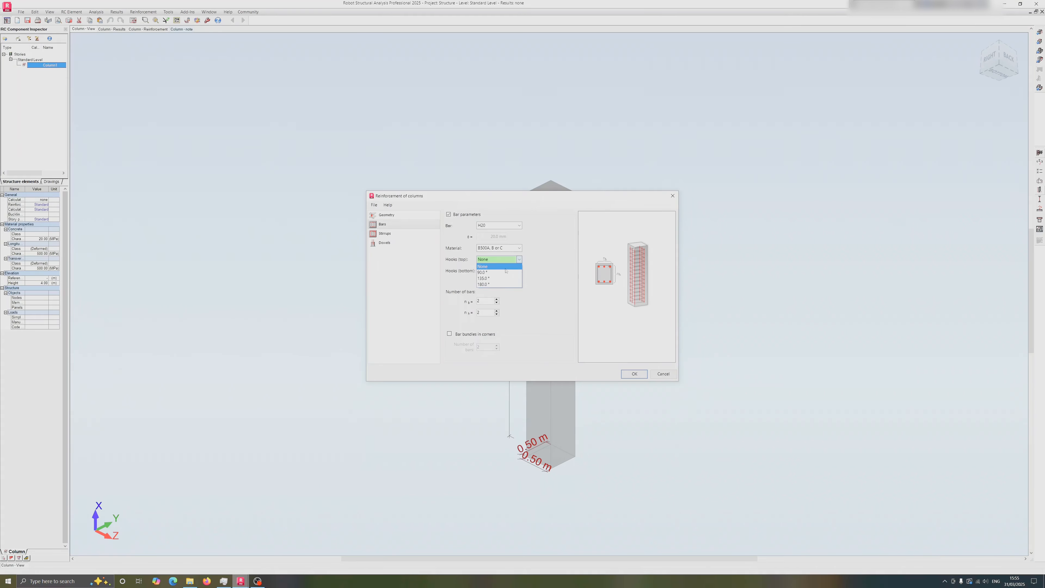
left_click(530, 260)
left_click(549, 282)
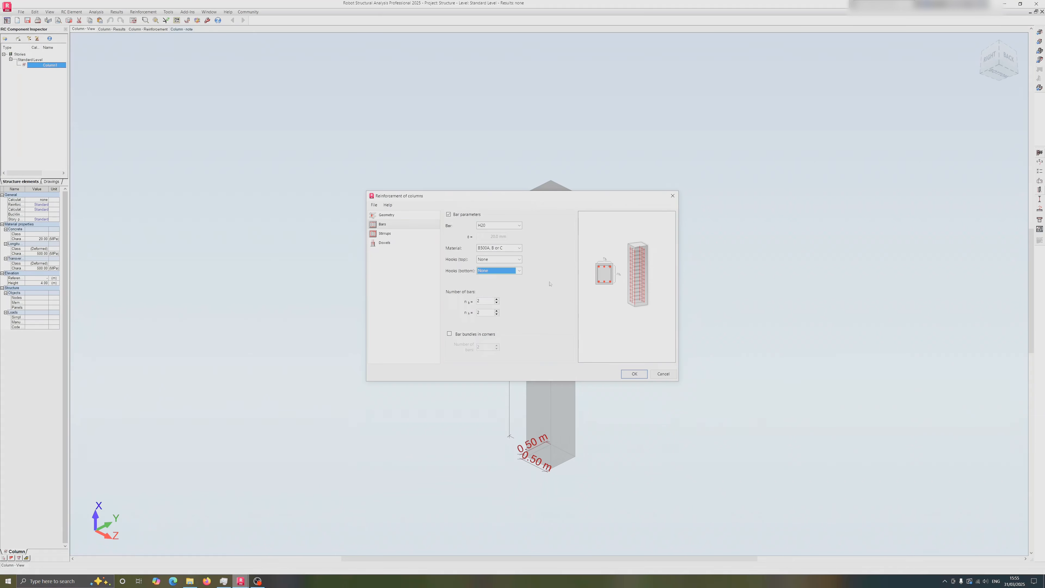
left_click(520, 271)
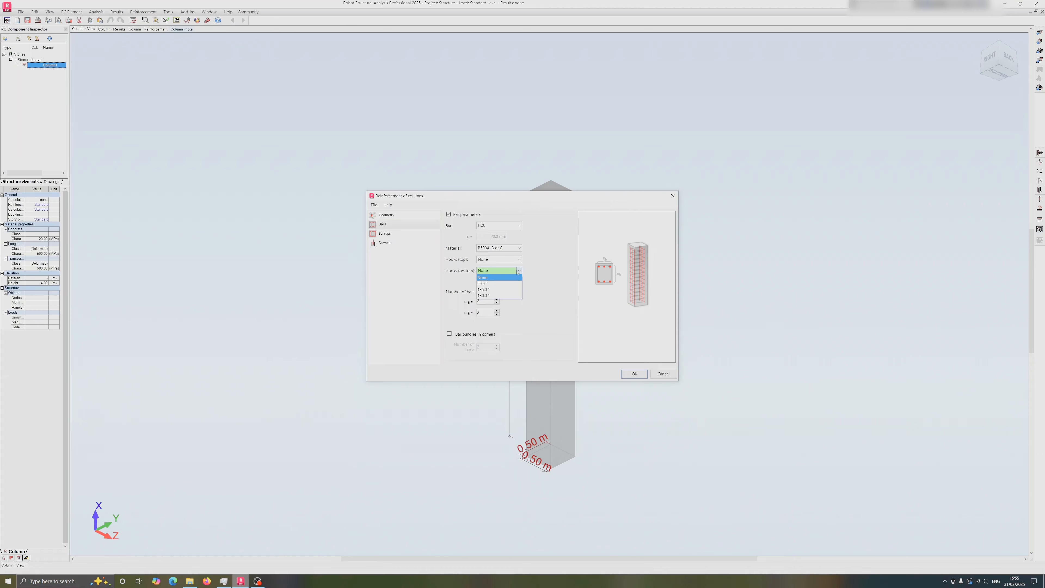
left_click(507, 283)
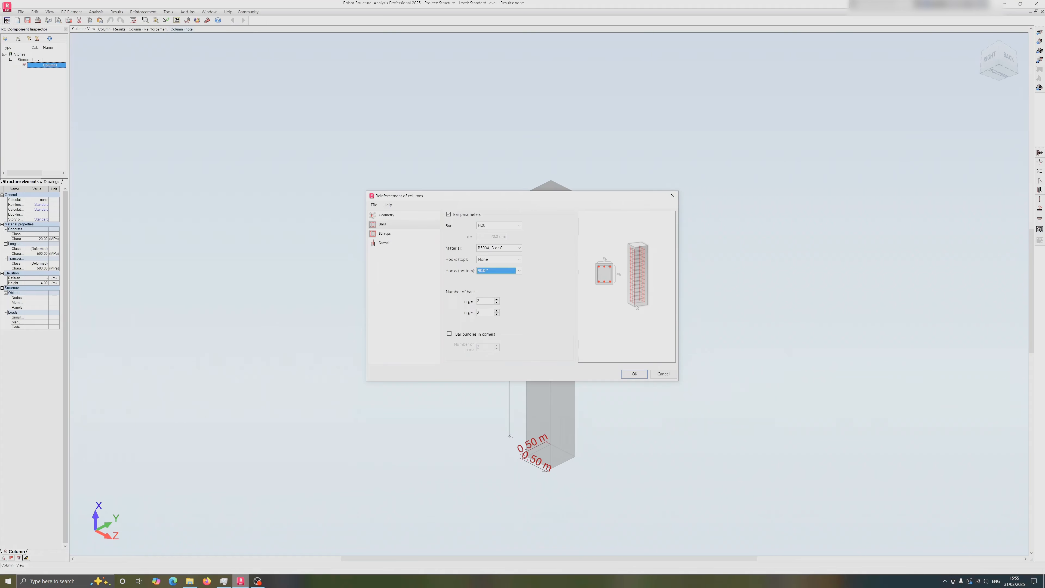
left_click(520, 271)
left_click(521, 271)
Step: Set the number of main bars to 4 in both directions and check the layout in the additional stirrups preview
double_click(497, 300)
left_click(406, 245)
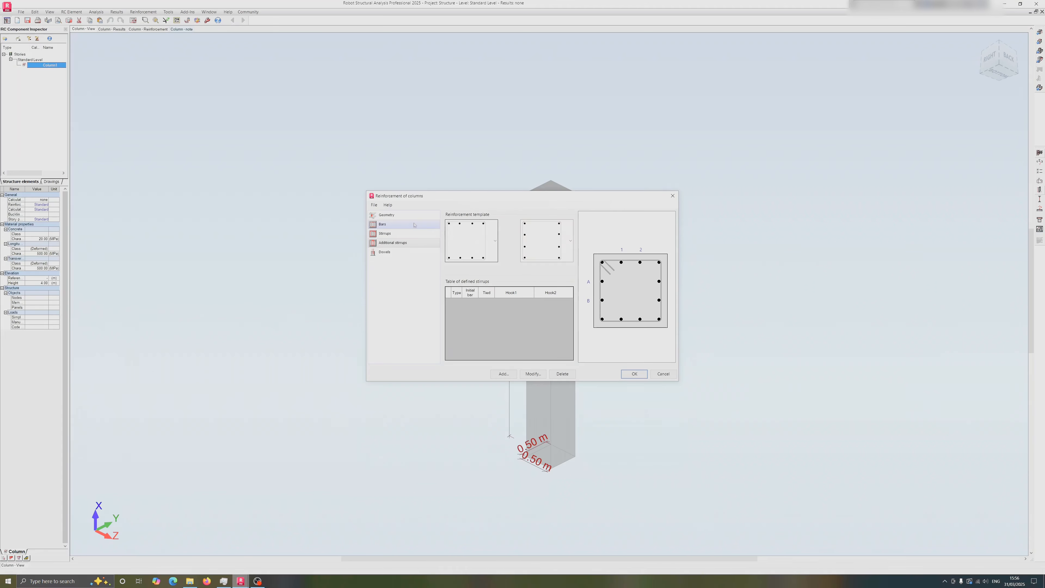
left_click(382, 224)
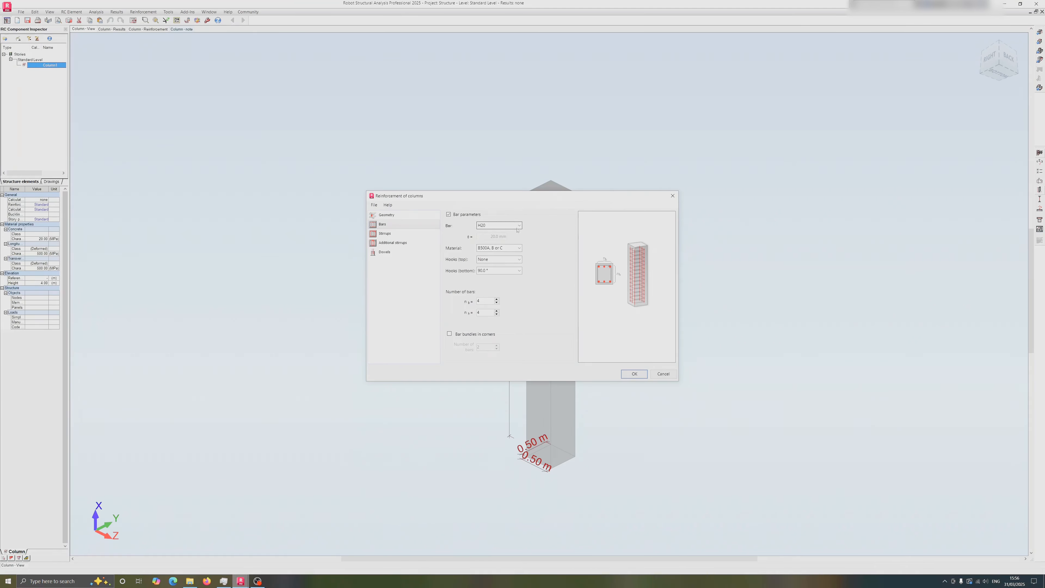
Step: Set the column's stirrups to H12 bars, material B500A, B or C, with 135° hooks, and check the available stirrup types
left_click(397, 236)
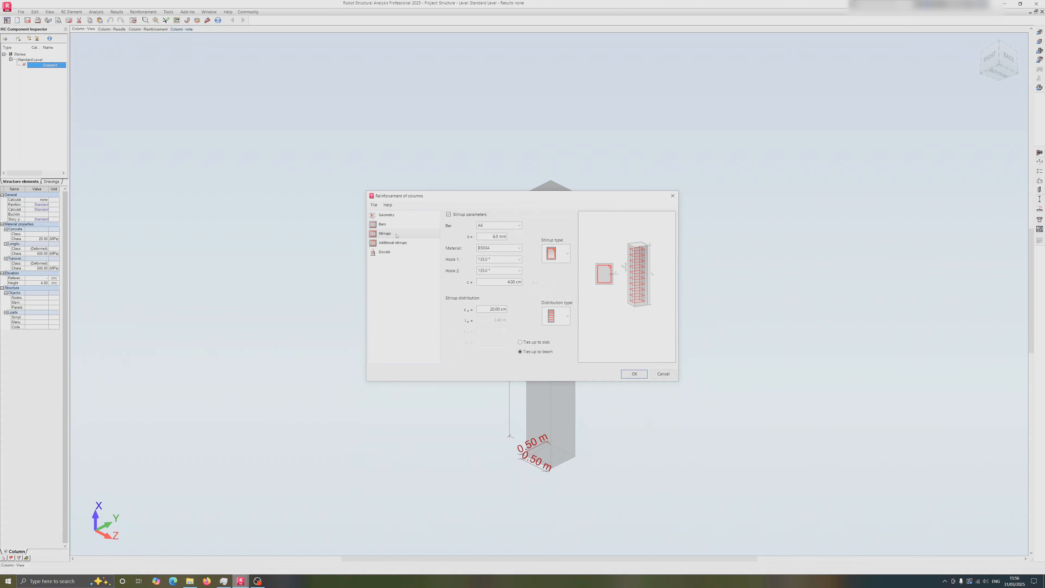
left_click(519, 225)
left_click(497, 312)
left_click(568, 254)
left_click(551, 275)
left_click(567, 252)
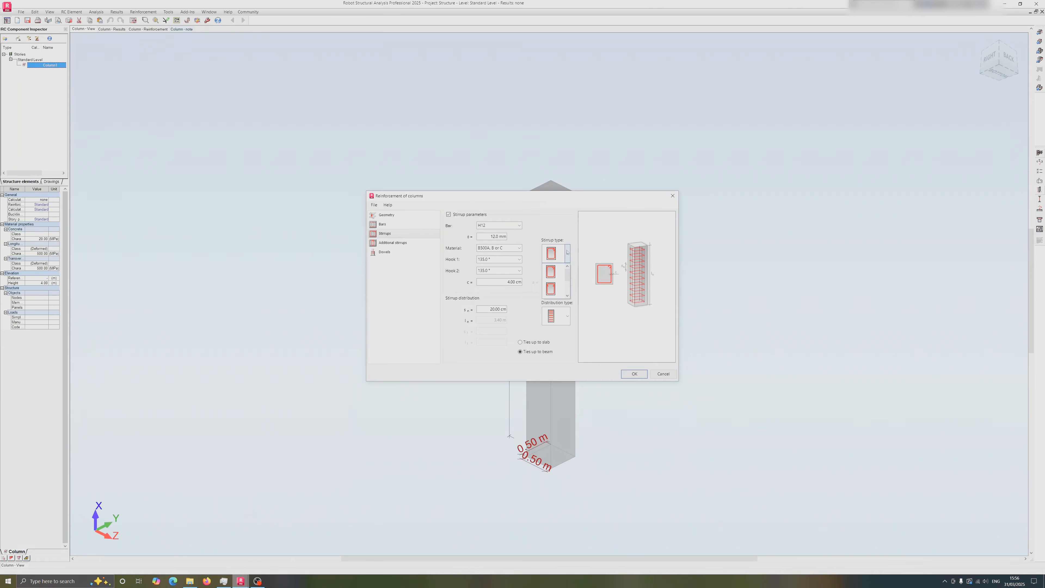
left_click(551, 289)
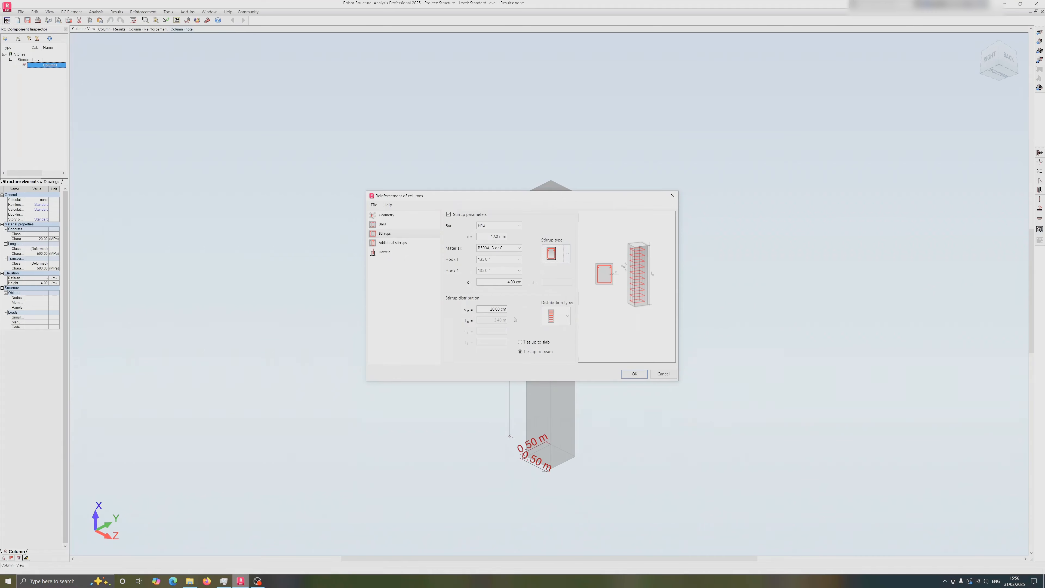
Step: Check the stirrup distribution types and the additional stirrups layout, and apply the column reinforcement
left_click(567, 319)
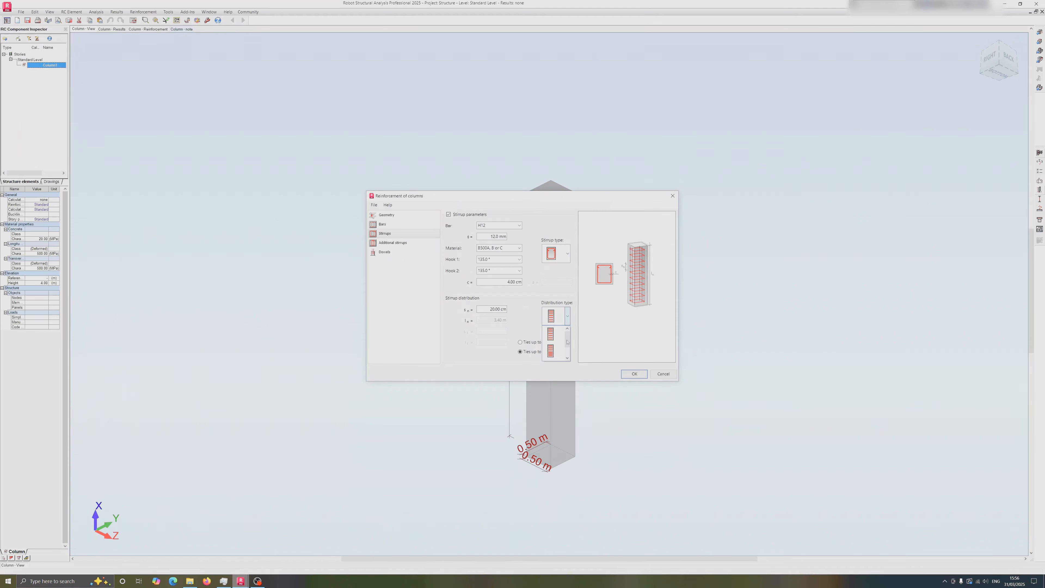
left_click(567, 317)
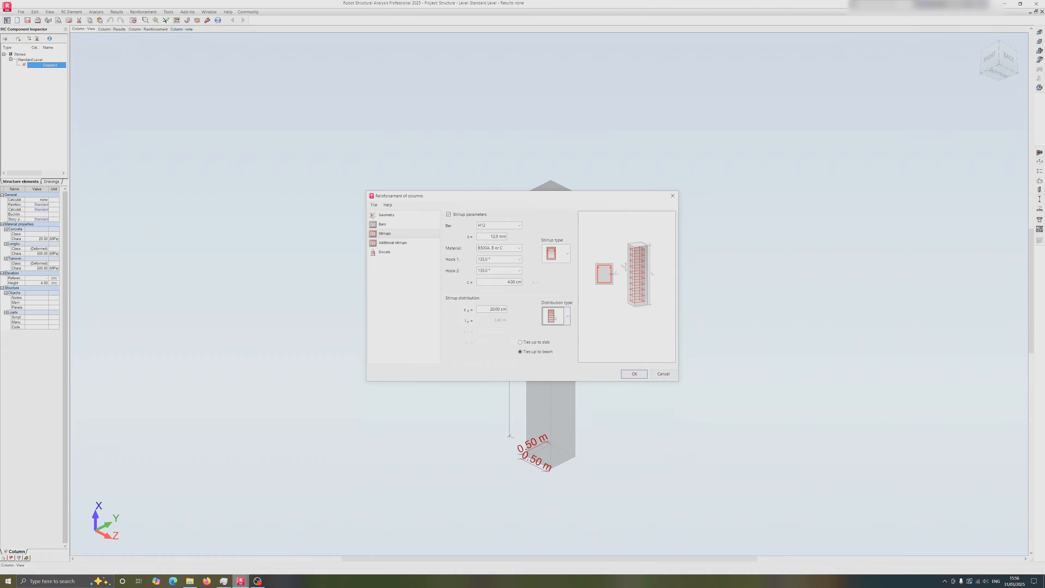
key("shift+Tab")
type("5")
left_click(393, 242)
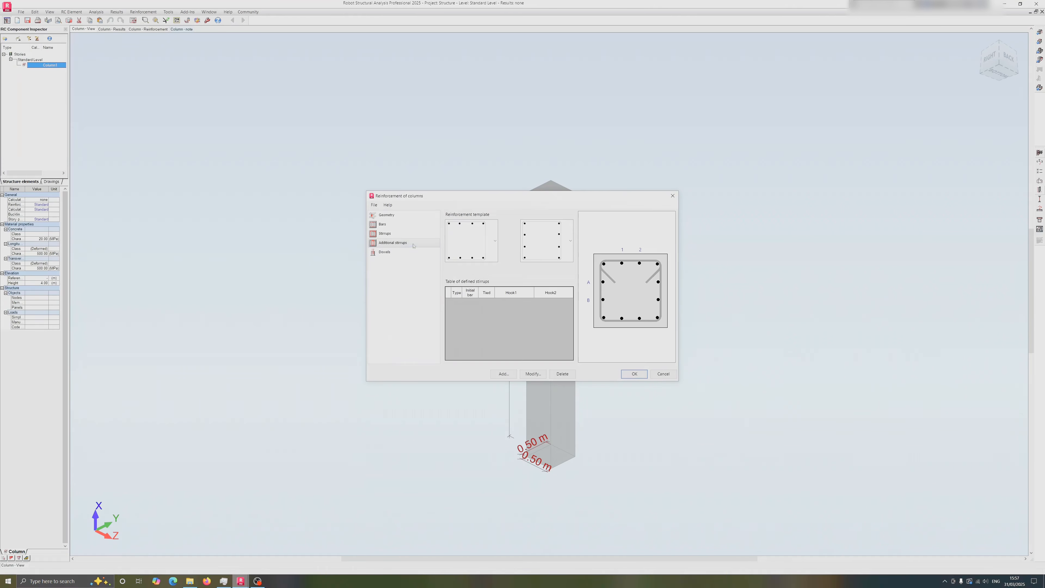
left_click(638, 376)
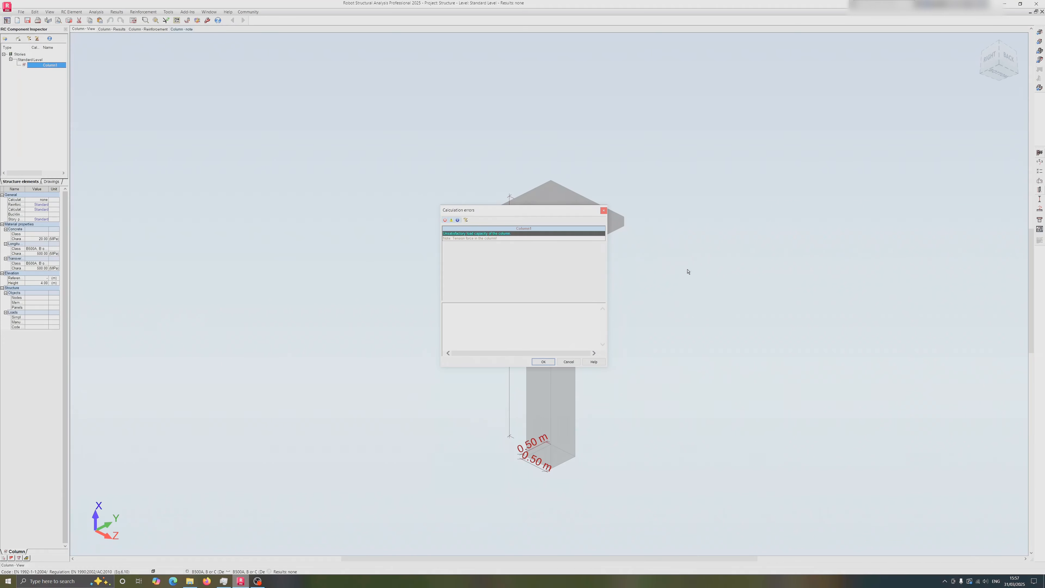
left_click(544, 362)
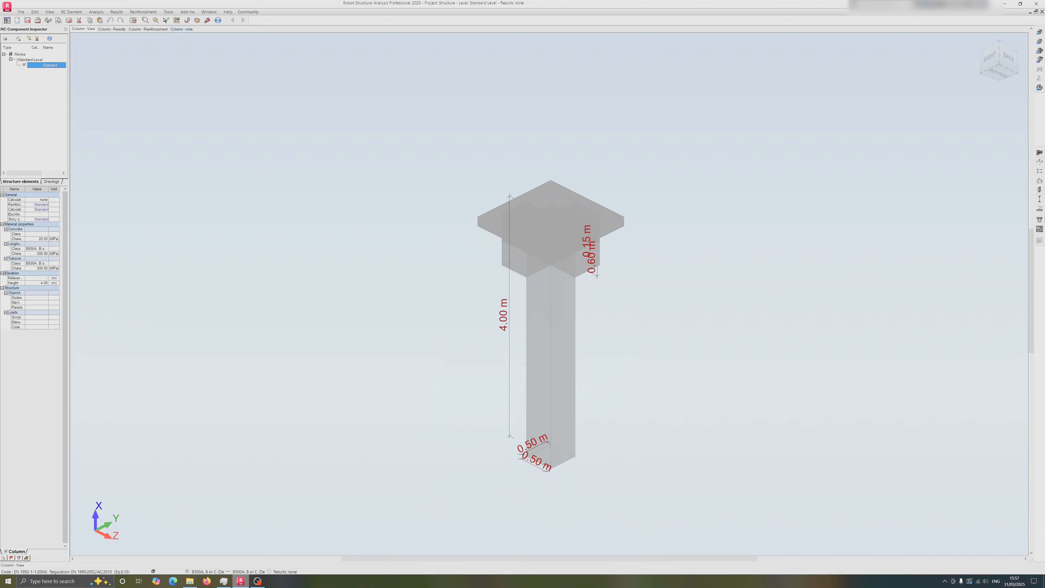
Step: Set the environment class to XC1 in the story parameters
left_click(1040, 162)
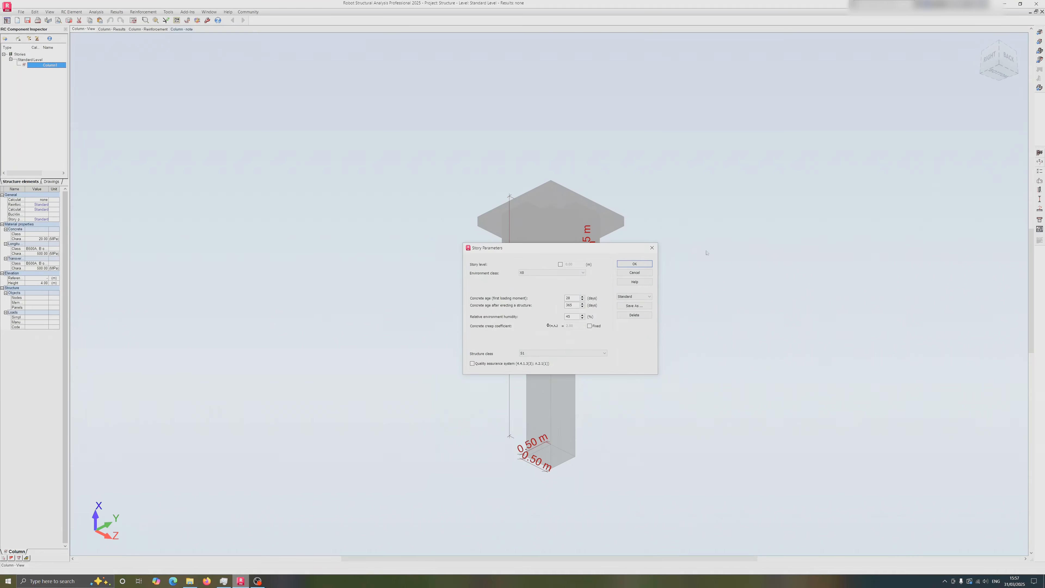
left_click(556, 272)
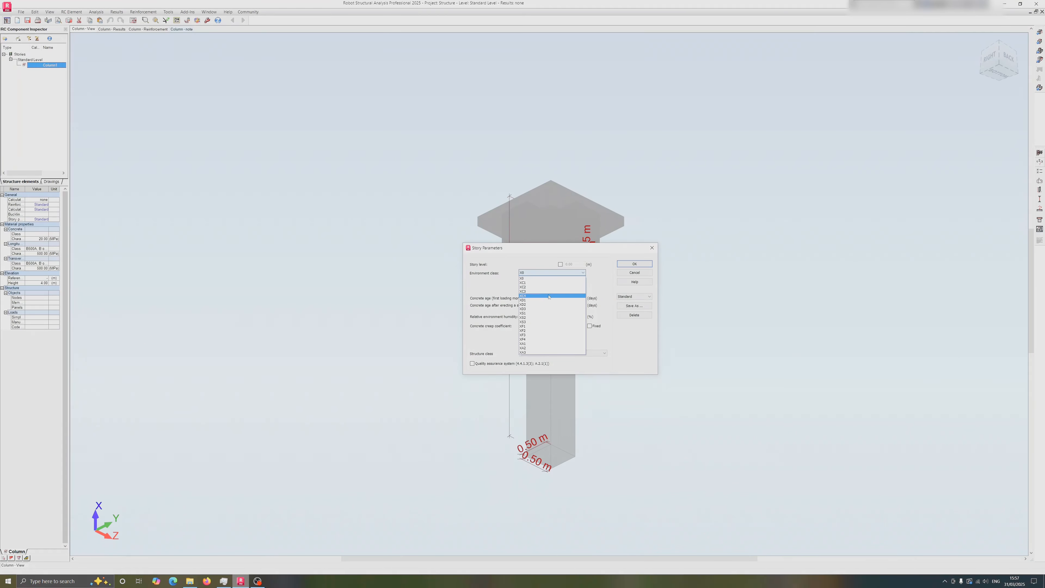
left_click(535, 283)
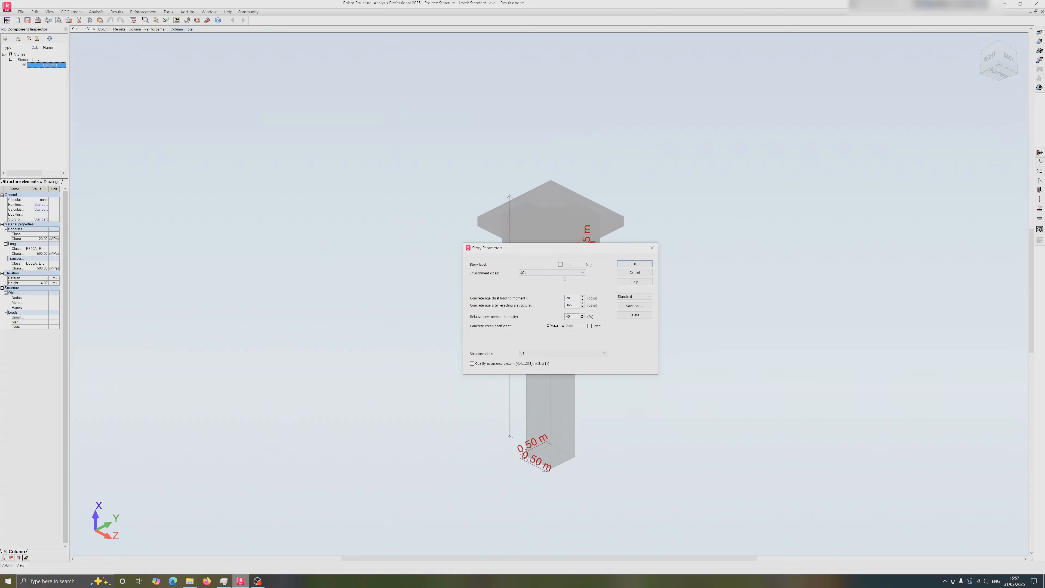
left_click(635, 264)
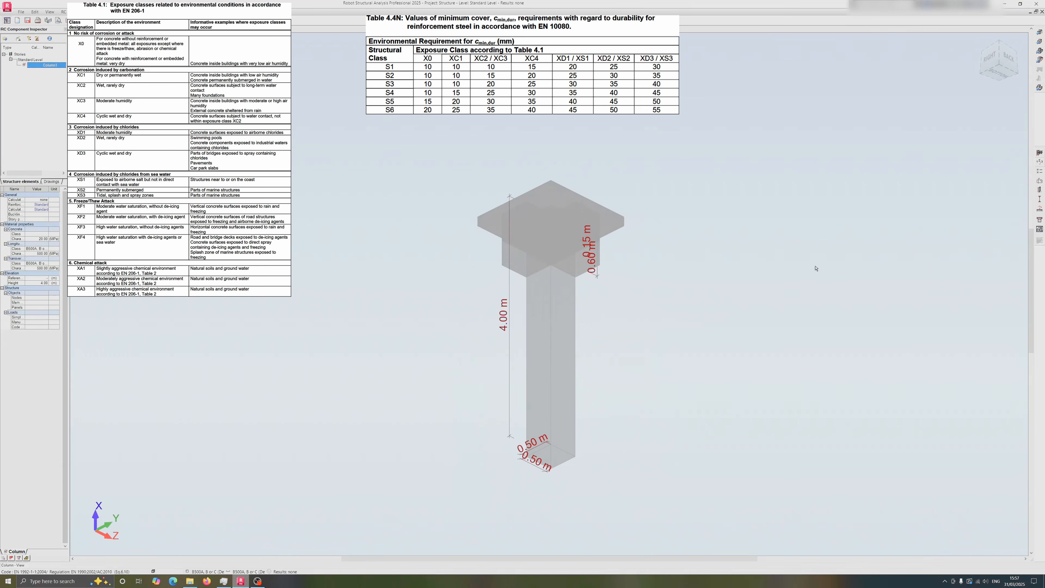
Step: Review the concrete ages, relative environment humidity and structure class in the story parameters
left_click(1041, 162)
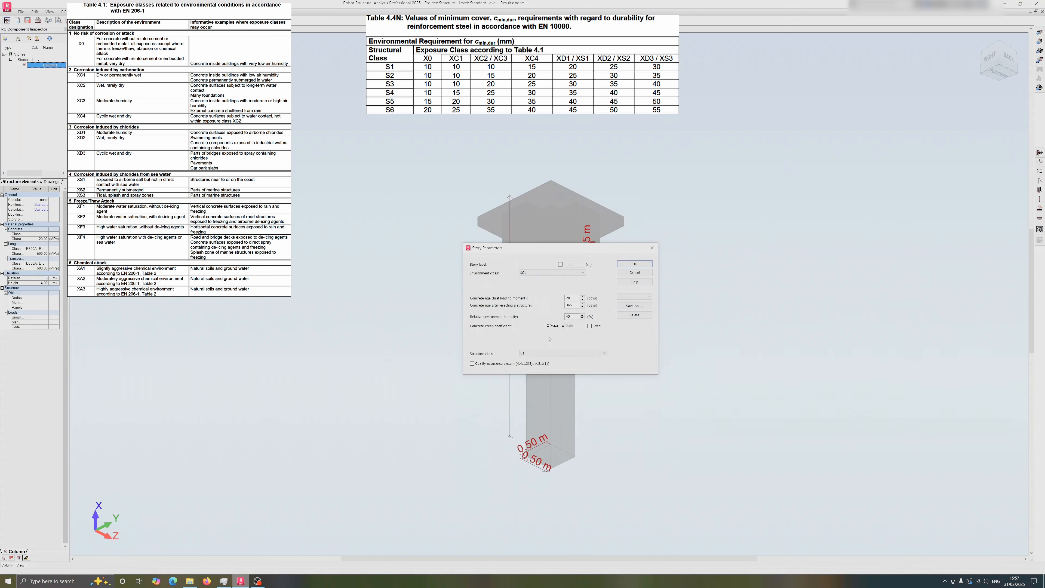
left_click(574, 299)
key("Tab")
left_click(579, 317)
left_click(573, 352)
left_click(573, 352)
left_click(642, 266)
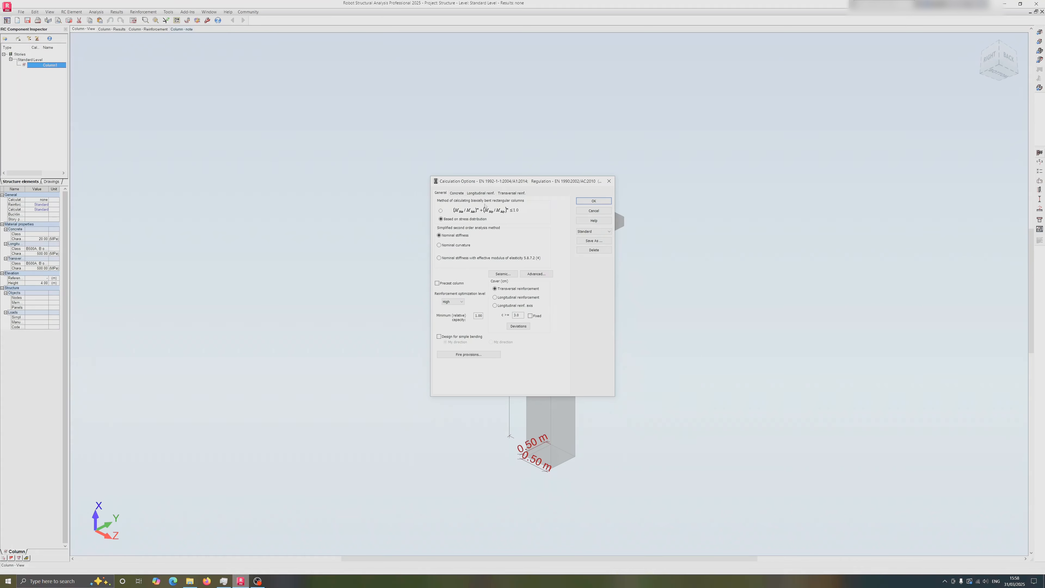
Step: Set the calculation options to use the interaction formula for biaxially bent columns and seismic dispositions for the moderate ductility class
left_click(441, 211)
left_click(503, 274)
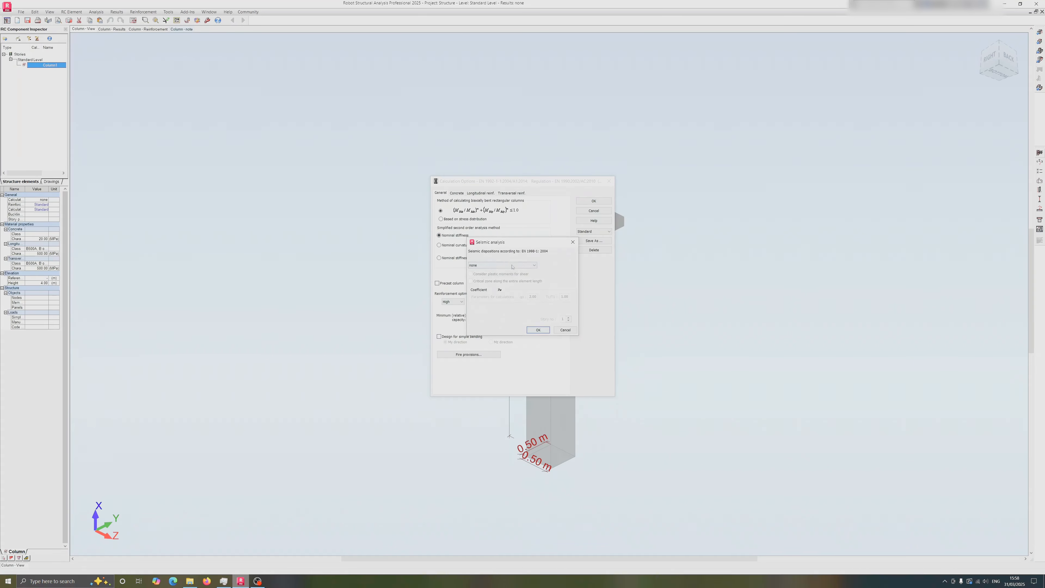
left_click(513, 266)
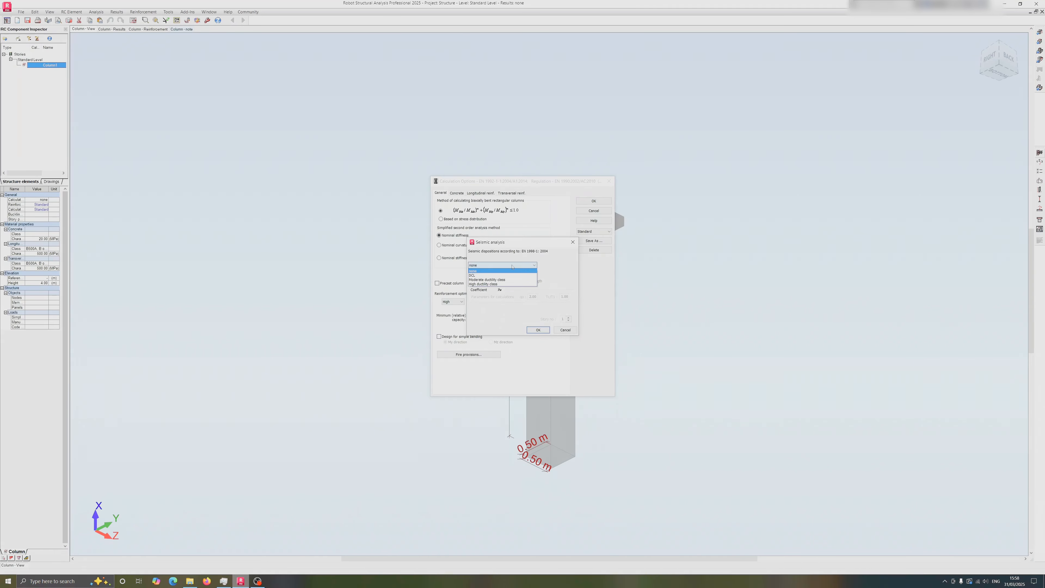
left_click(493, 281)
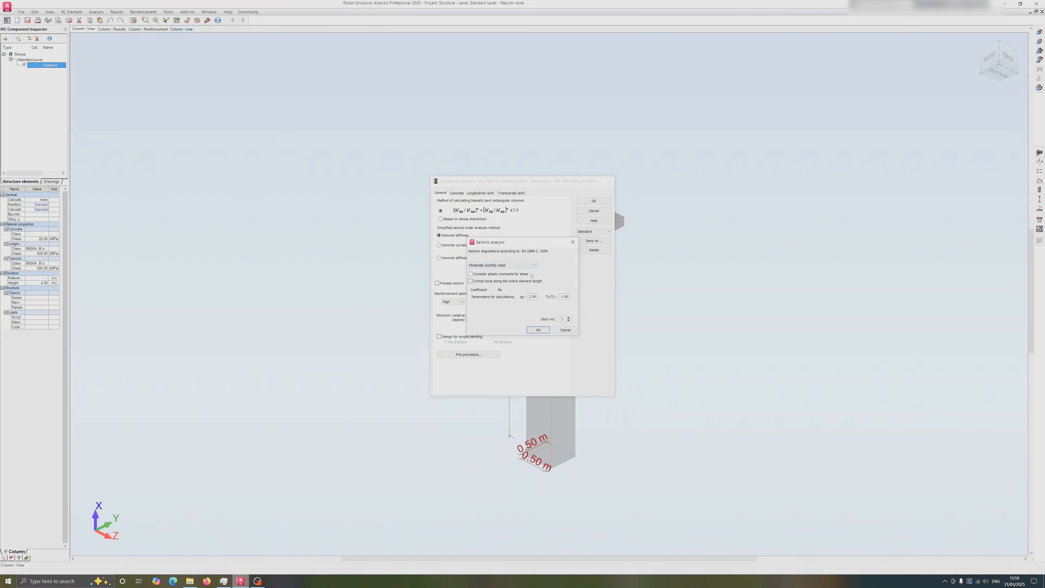
left_click(538, 330)
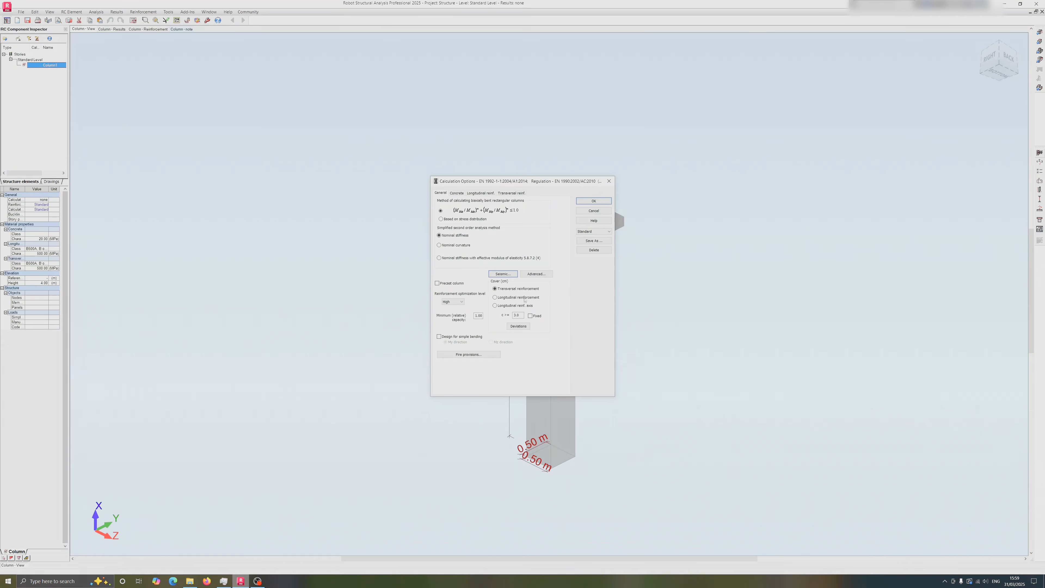
Step: Check the advanced calculation options for shear, cracking and stresses, and set the column's concrete to CONCR_4
left_click(547, 275)
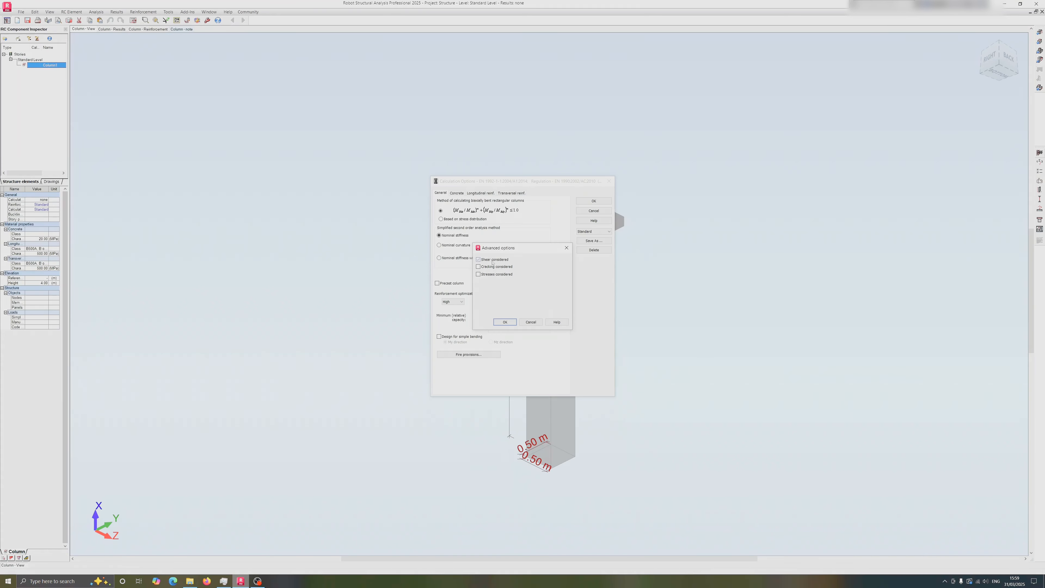
left_click(505, 322)
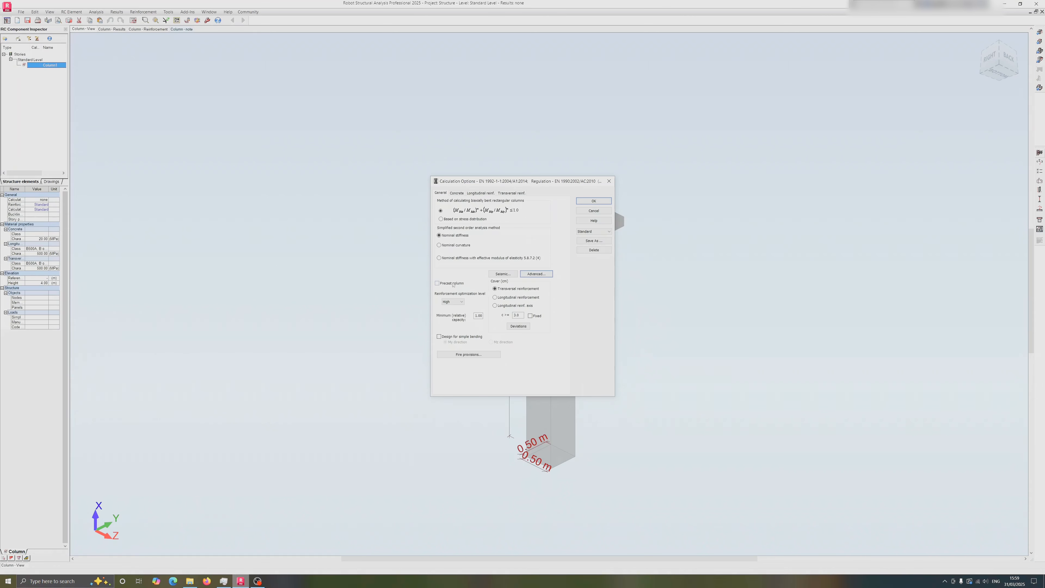
left_click(458, 193)
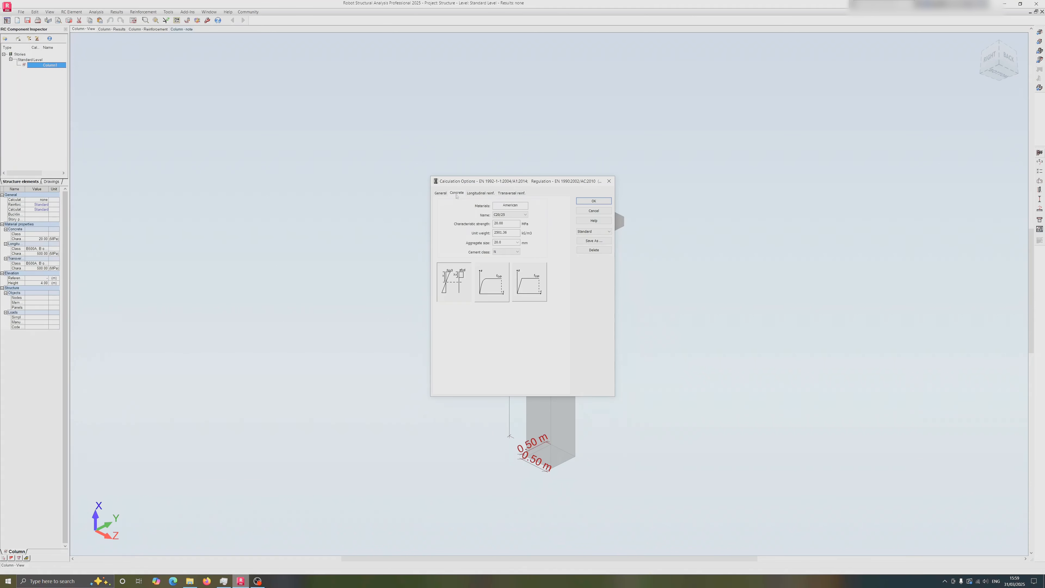
left_click(518, 215)
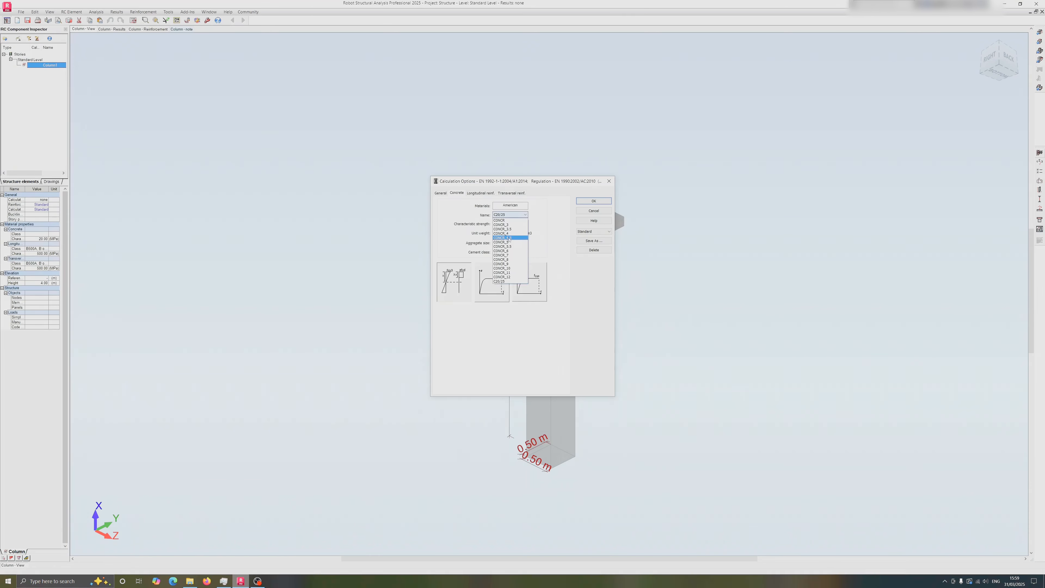
left_click(514, 235)
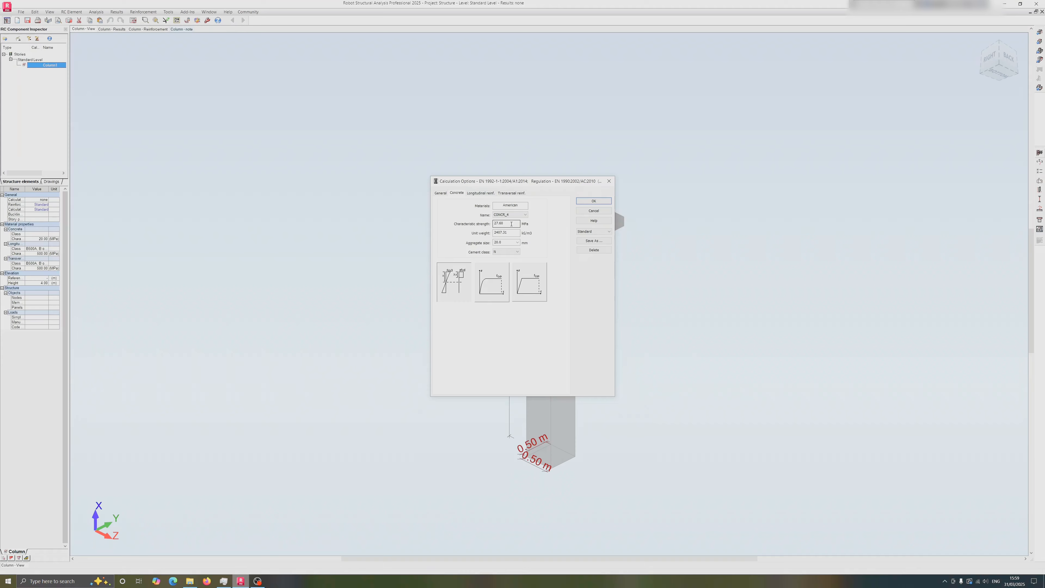
Step: Keep grade B500A, B or C for the longitudinal and transversal reinforcement and apply the calculation options
left_click(482, 193)
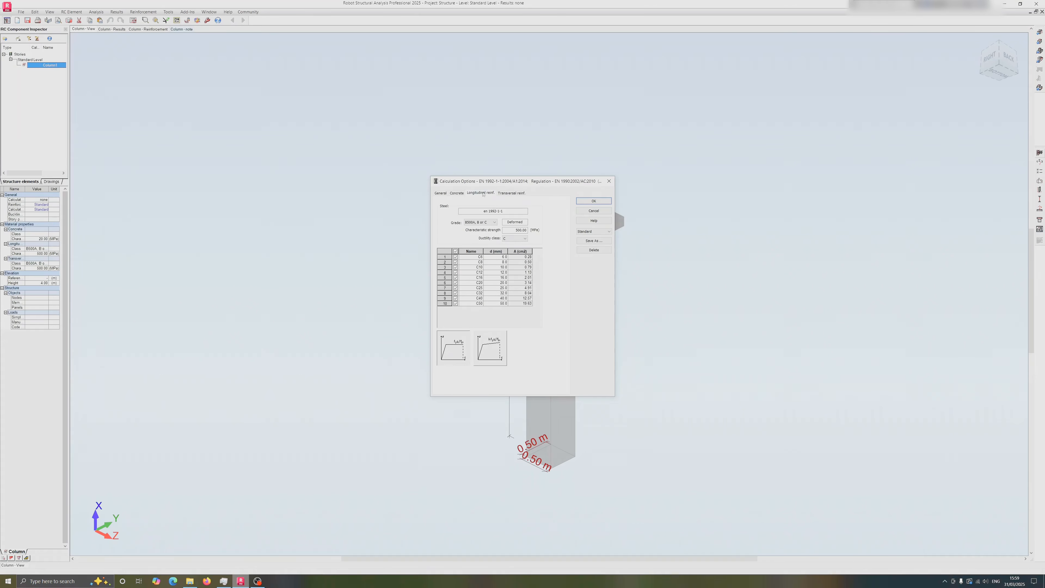
left_click(479, 222)
left_click(476, 233)
left_click(519, 194)
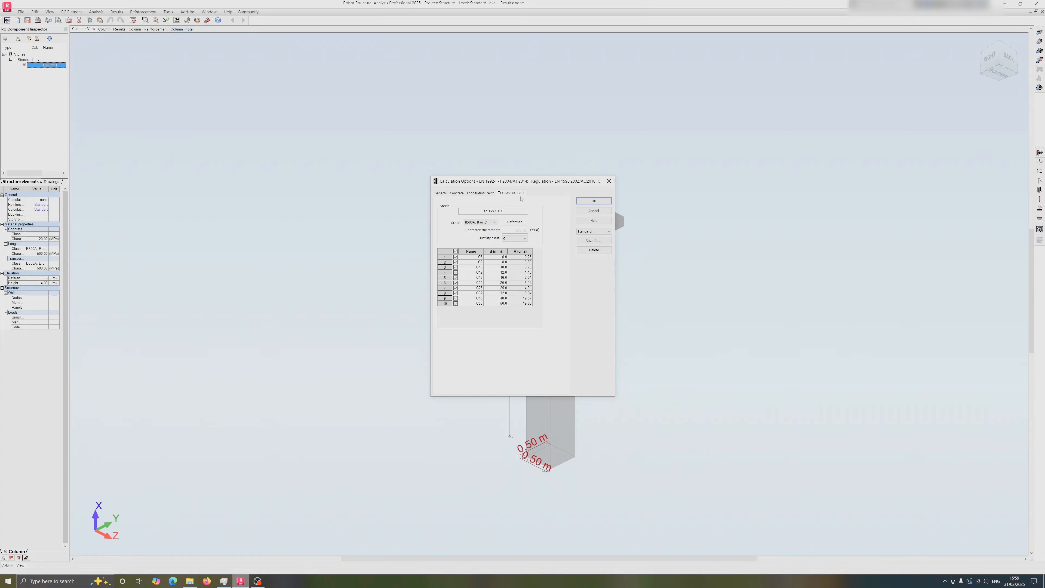
left_click(493, 194)
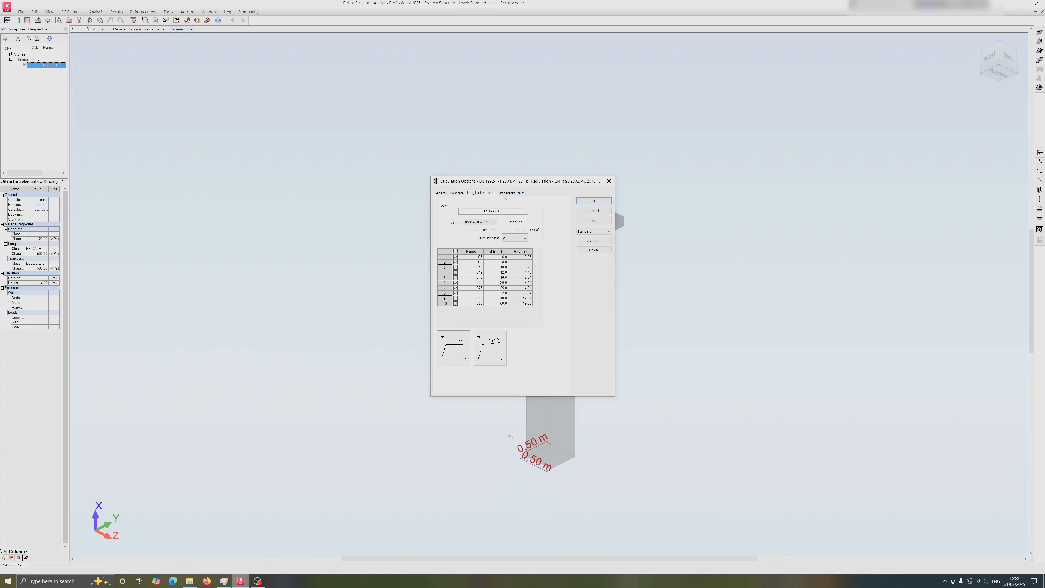
left_click(593, 201)
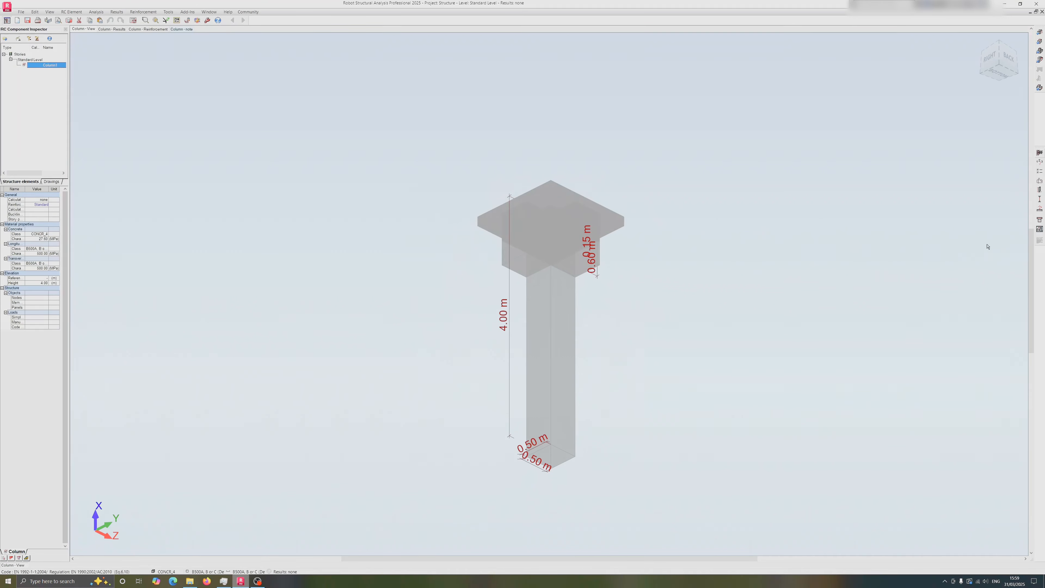
Step: Review the longitudinal, transversal and dowel bar settings and the bar shapes of the reinforcement pattern, and accept the pattern
left_click(1040, 181)
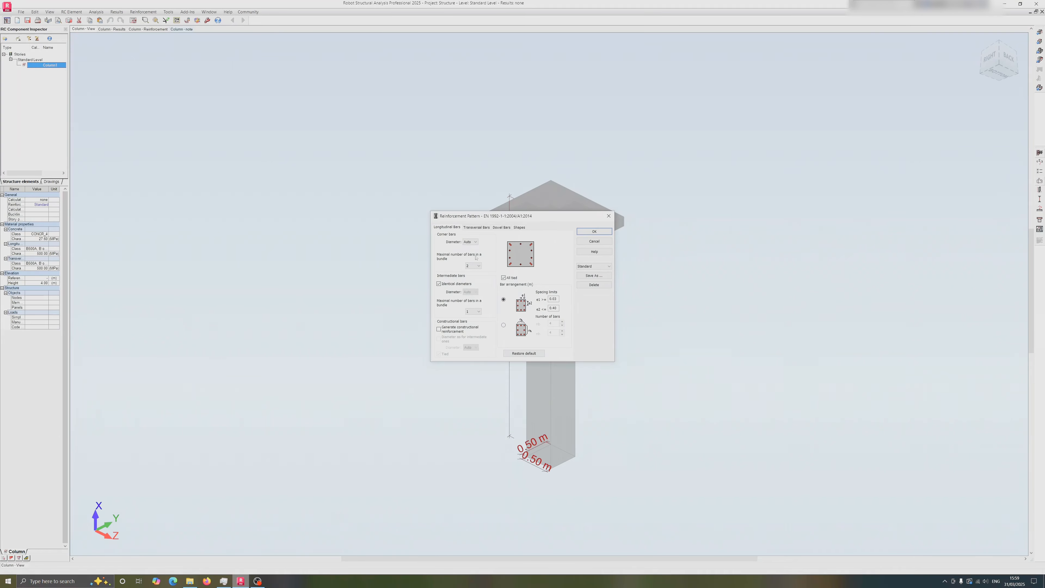
left_click(473, 244)
left_click(466, 247)
left_click(478, 266)
left_click(473, 272)
left_click(476, 228)
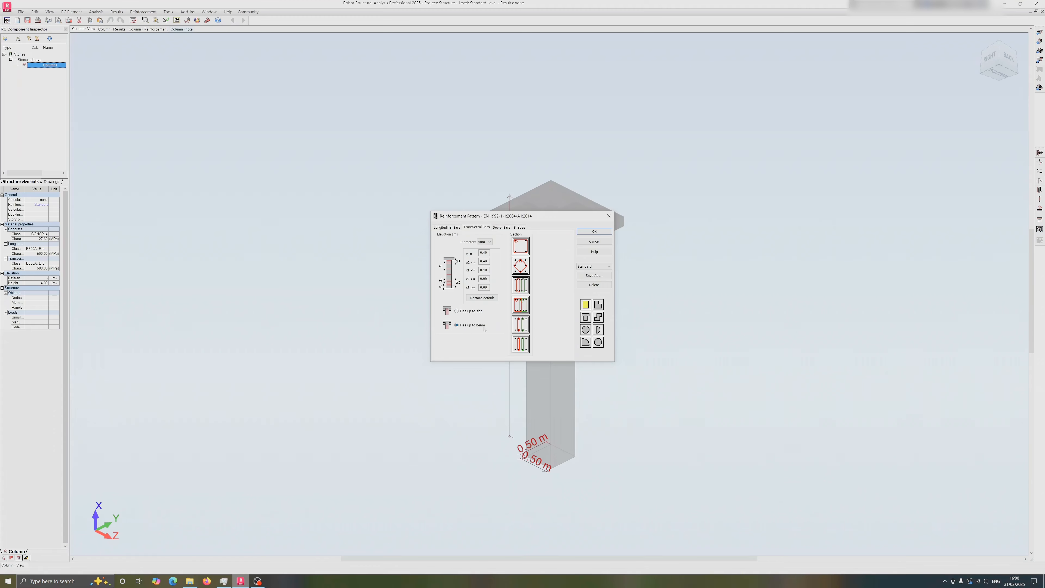
left_click(497, 228)
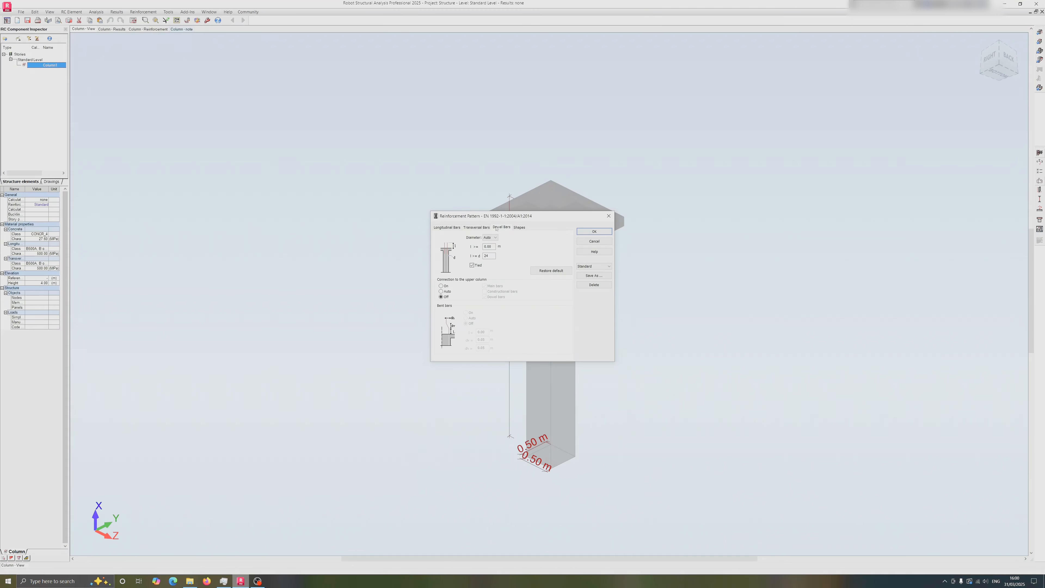
left_click(521, 227)
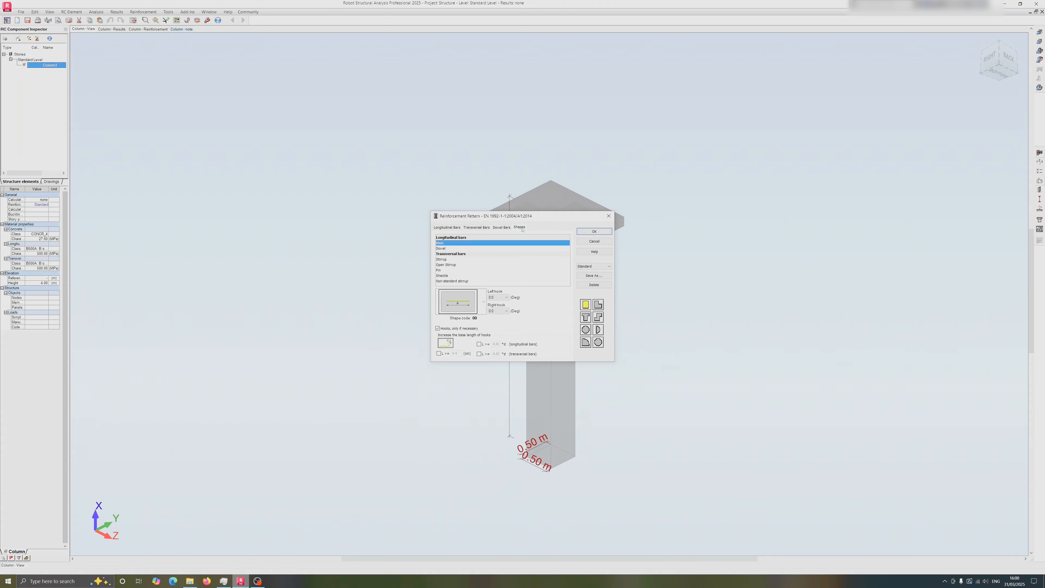
left_click(599, 232)
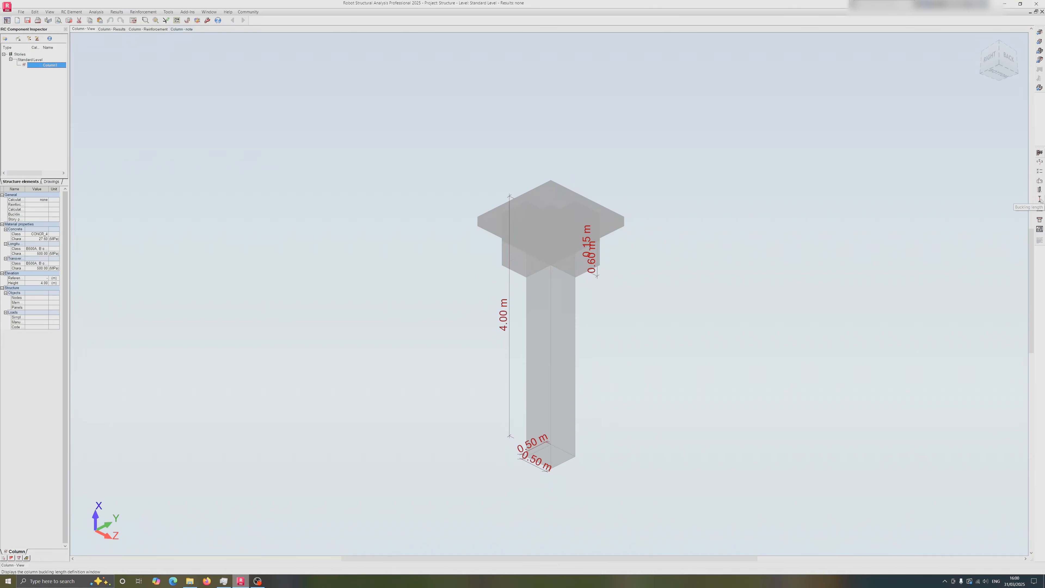
Step: Apply the column's buckling model with a non-sway structure, 4.00 m length and coefficient 1.00 in both directions
left_click(1040, 200)
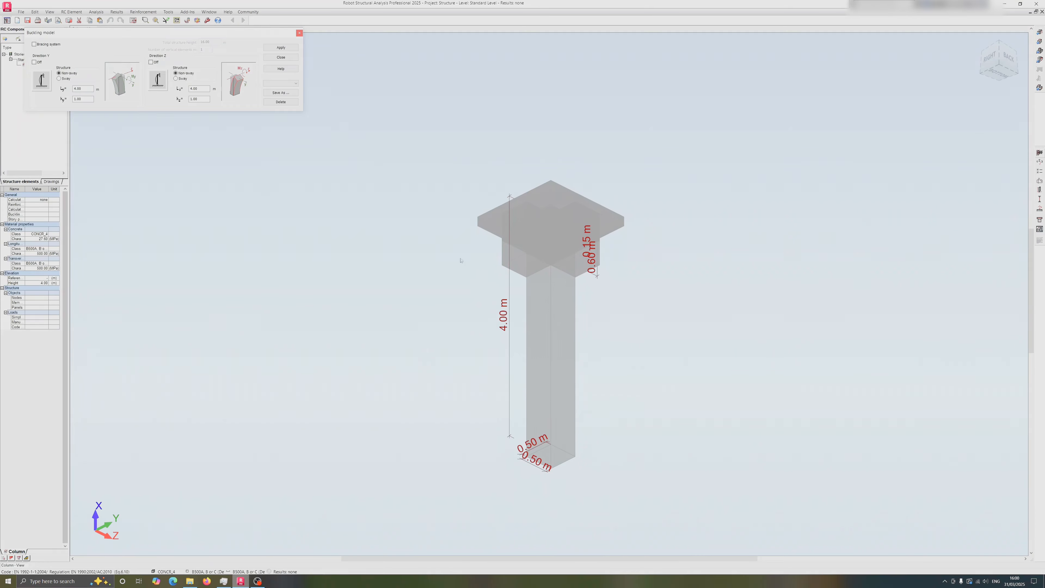
left_click_drag(216, 30, 483, 272)
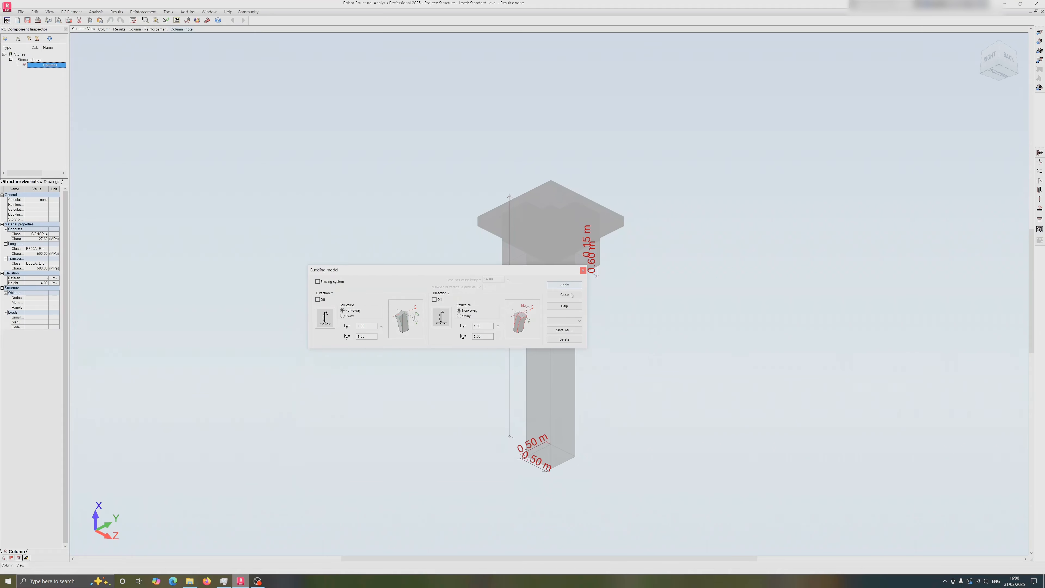
left_click(561, 286)
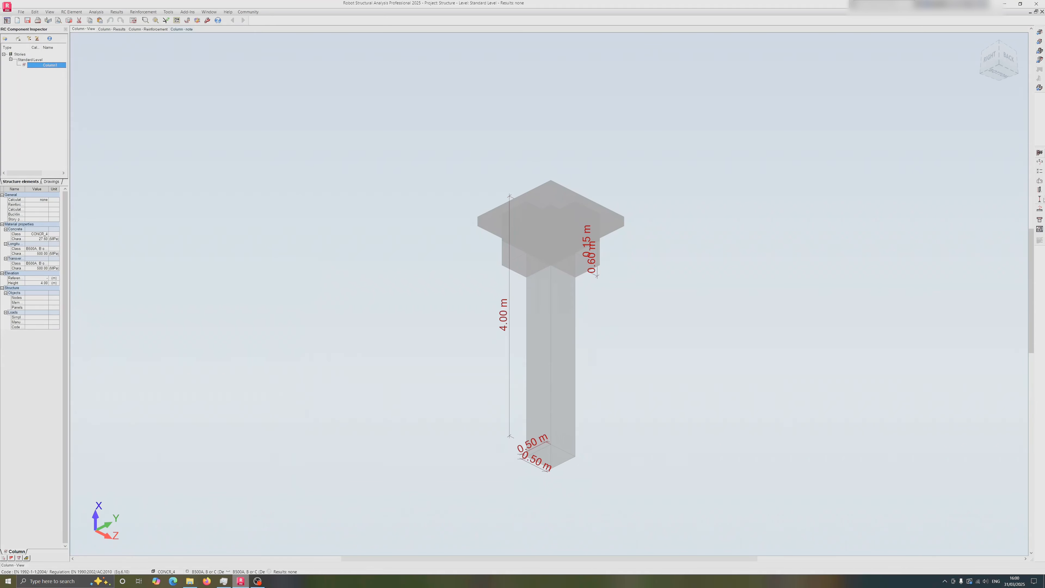
Step: Check the axial forces of the dead load DL1 and live load LL1 in the column's load table
left_click(1040, 209)
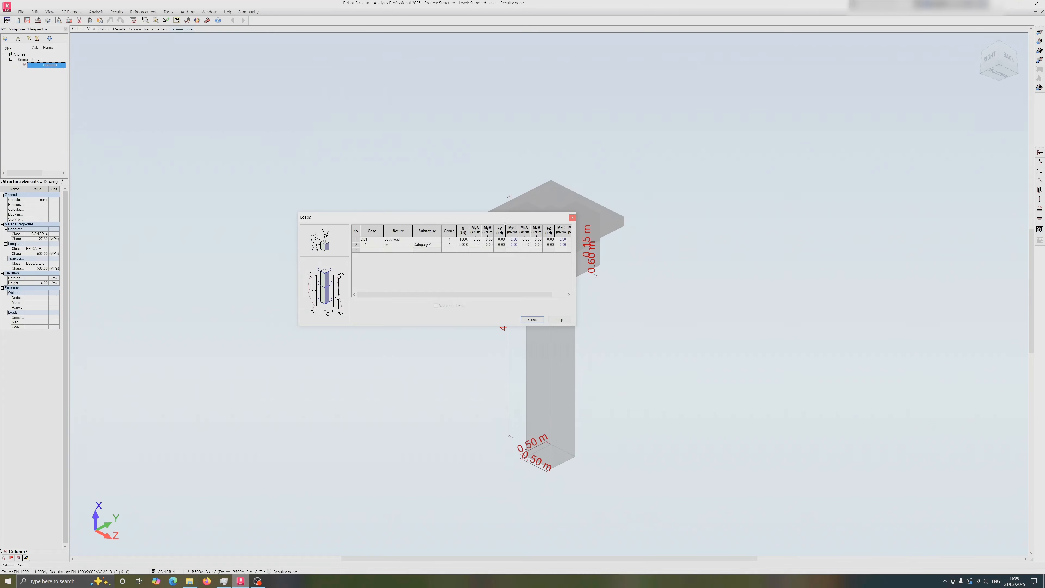
left_click(464, 239)
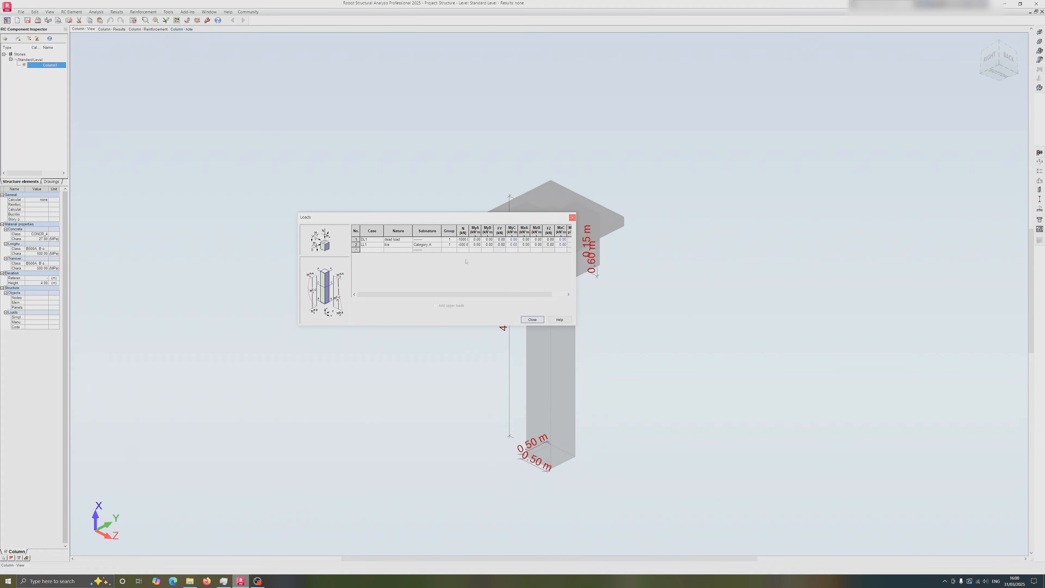
left_click(462, 244)
left_click(532, 320)
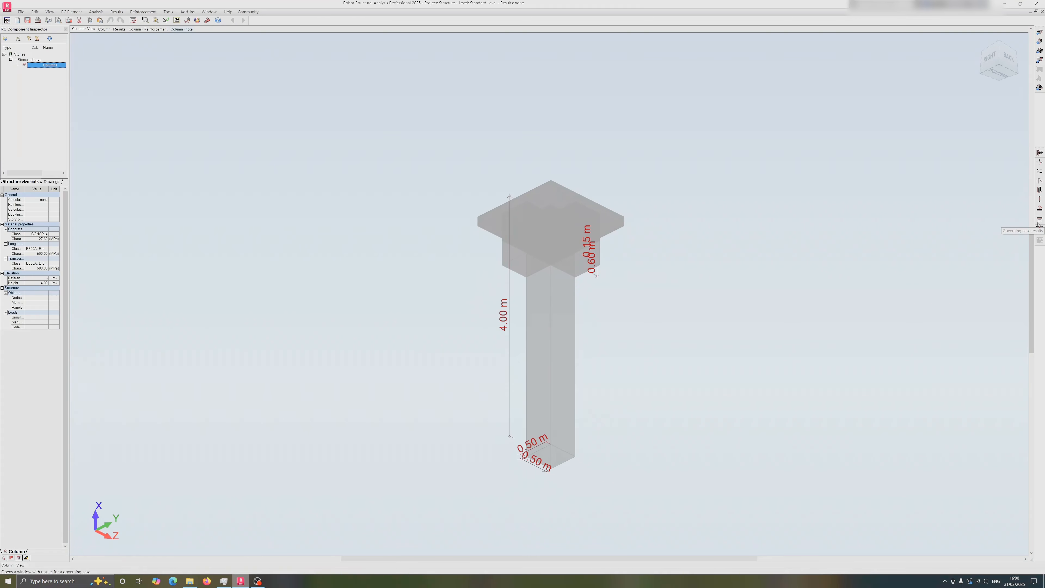
Step: Calculate the column without generating drawings or keeping the existing reinforcement, and dismiss the list of calculation errors
left_click(134, 20)
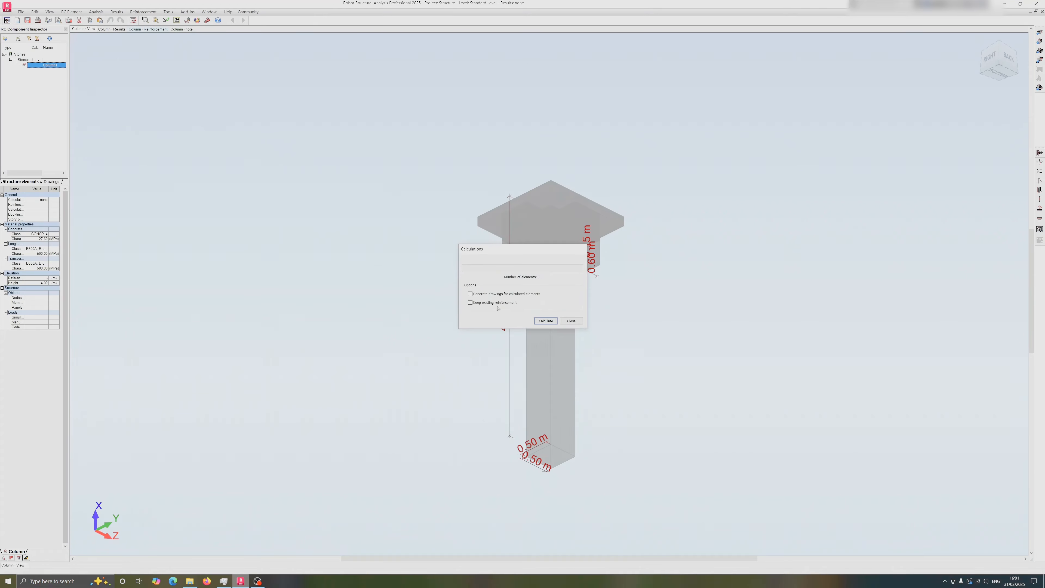
left_click(543, 322)
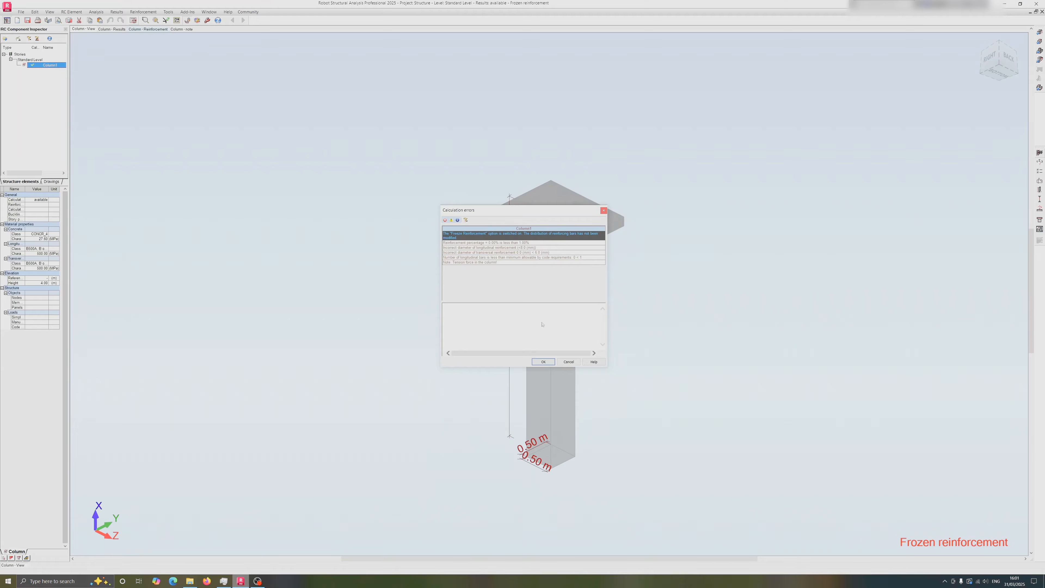
left_click(542, 361)
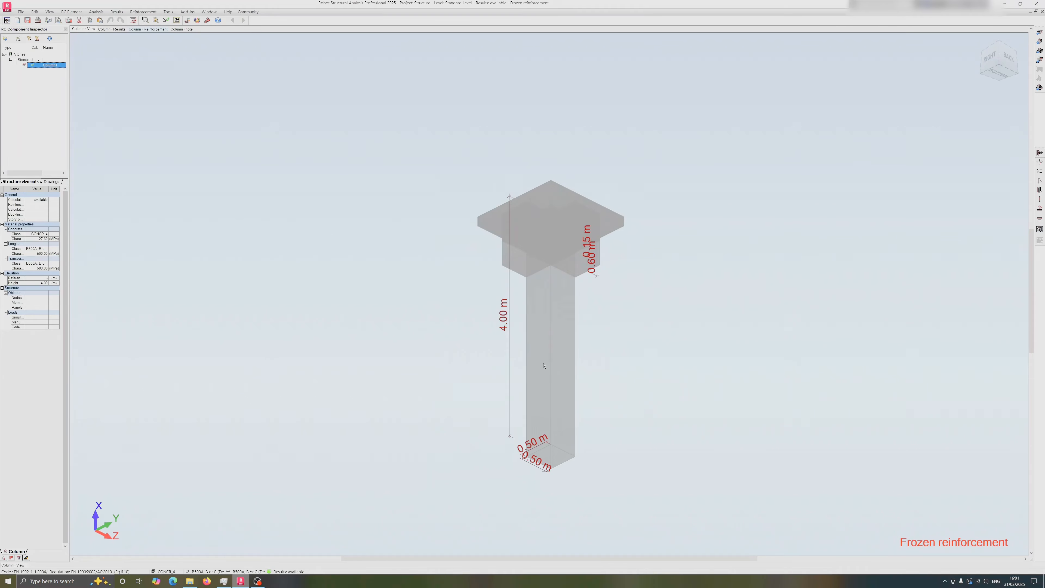
Step: Generate the column's typical reinforcement with 20 mm longitudinal bars, 4 in each direction, and 90° bottom hooks, keeping the stirrup settings
left_click(148, 28)
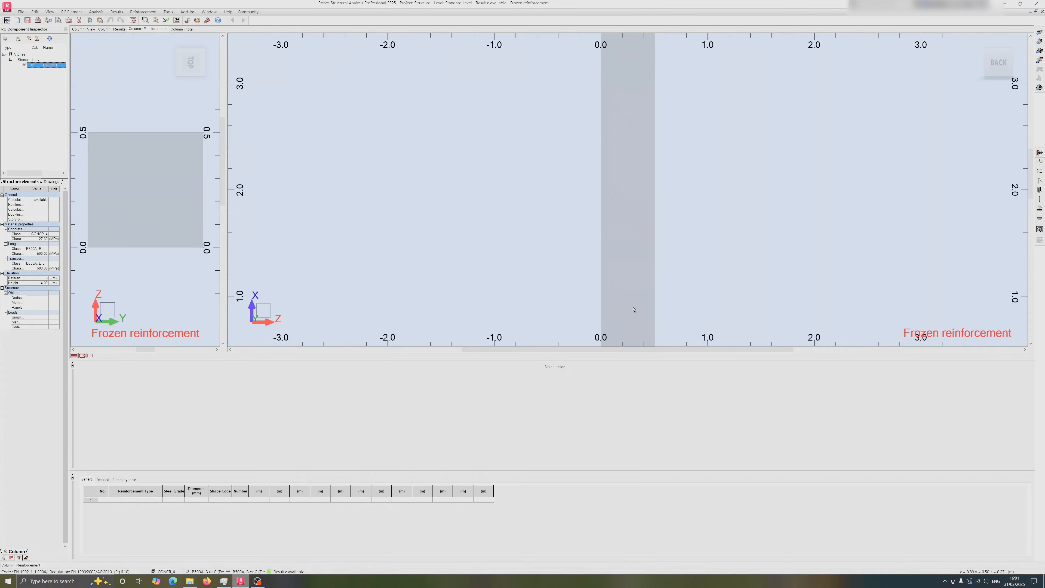
scroll(626, 308, "down", 4)
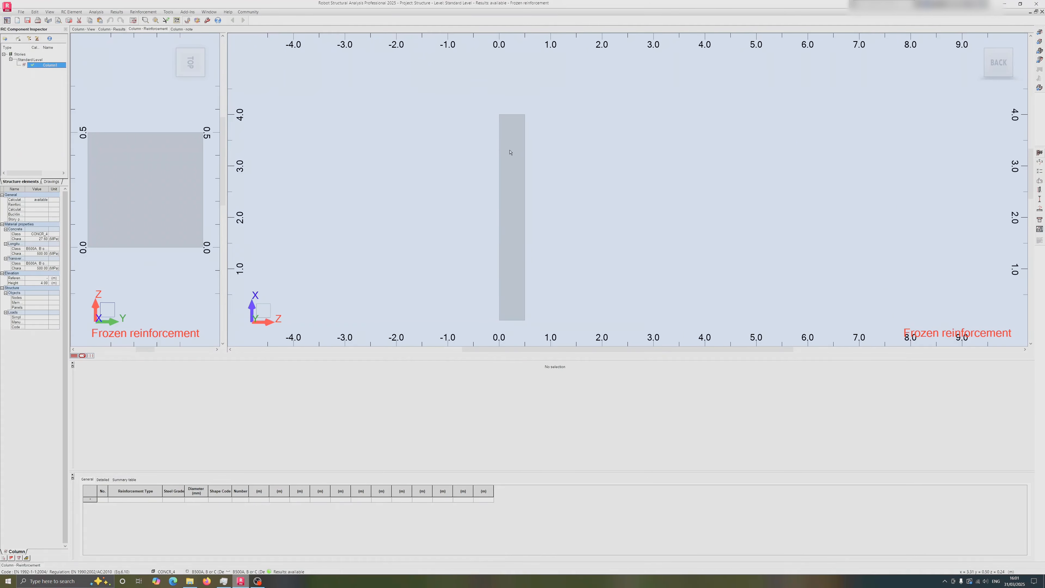
left_click(1039, 161)
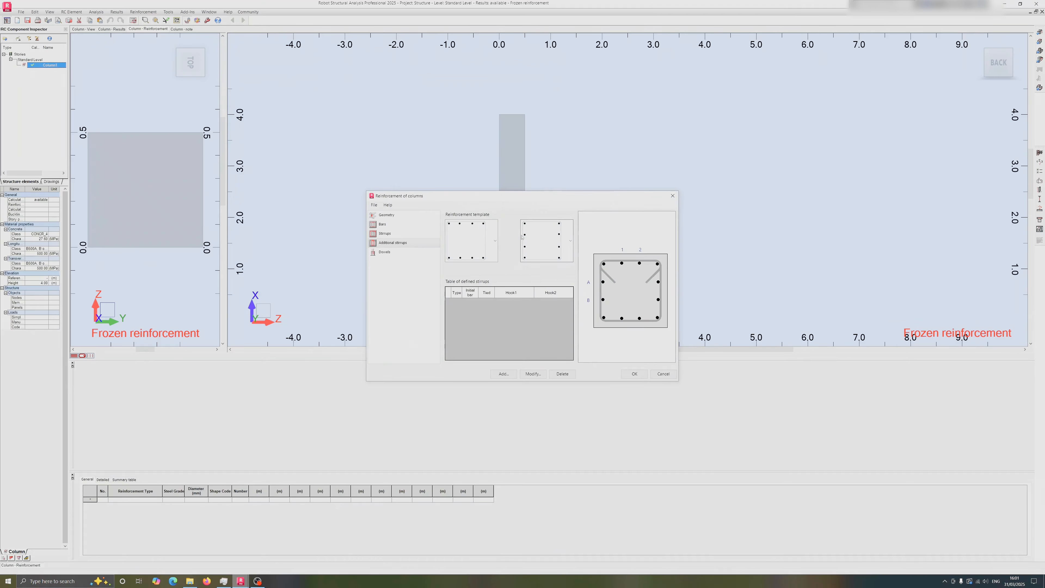
left_click(384, 224)
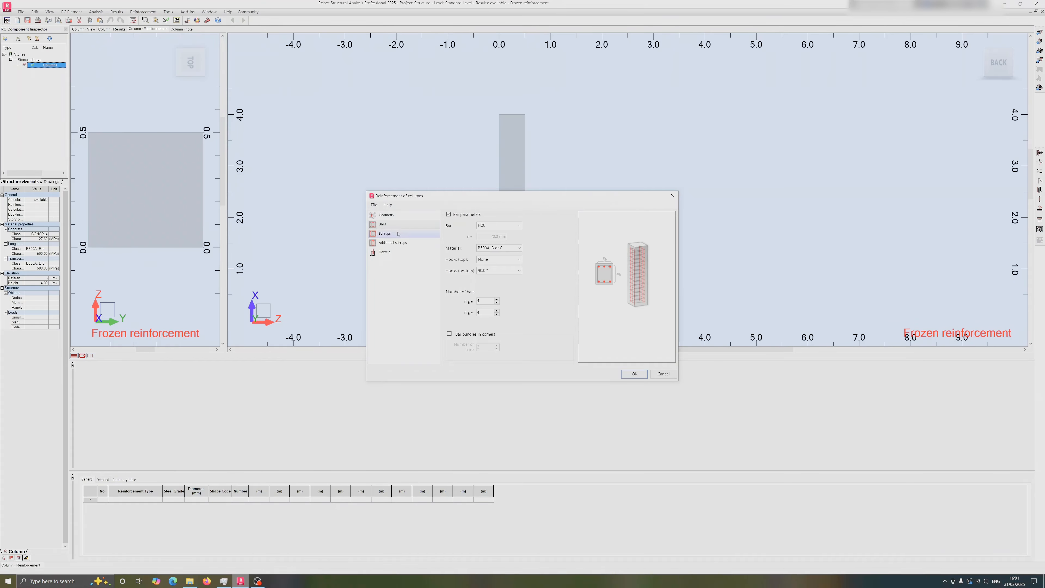
left_click(397, 234)
left_click(396, 243)
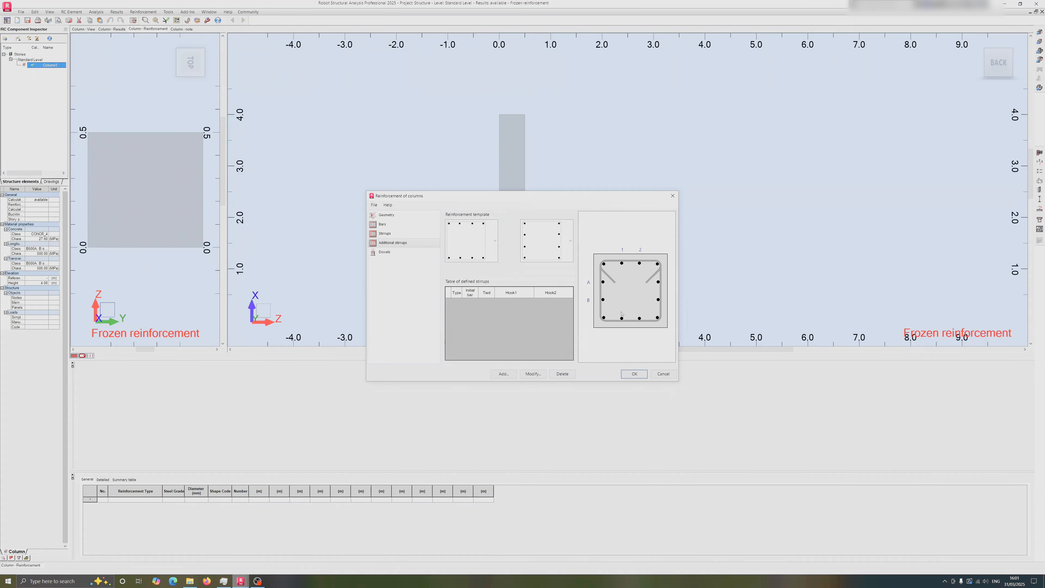
left_click(632, 373)
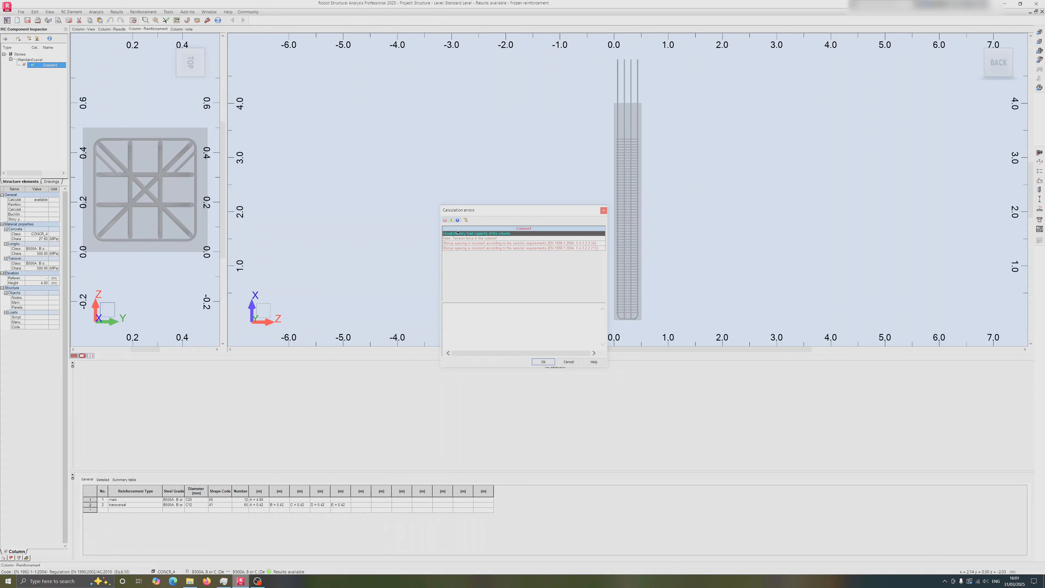
left_click(544, 362)
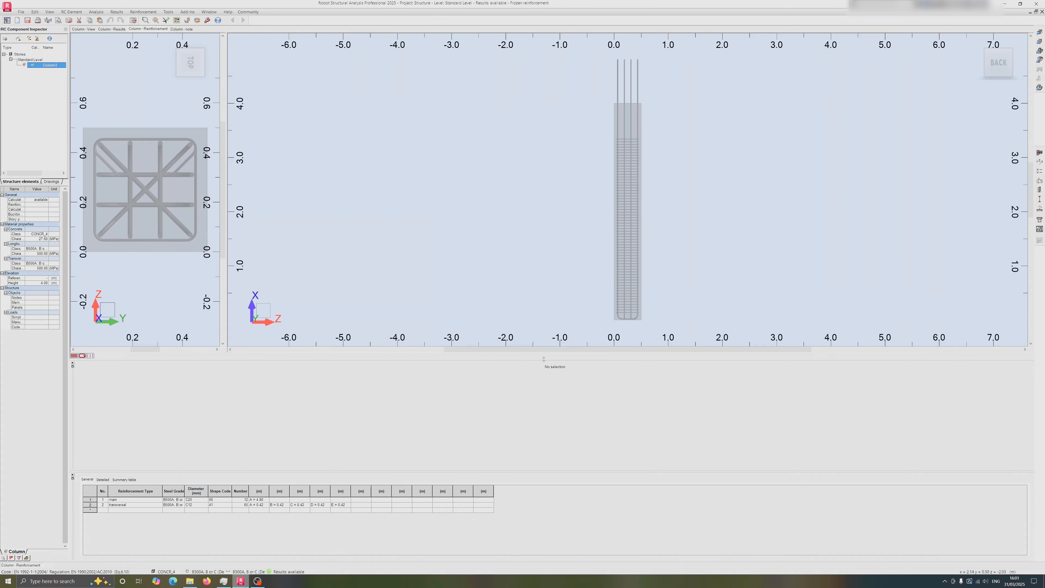
Step: Recalculate the column from its results view and go through the listed calculation errors
left_click(111, 29)
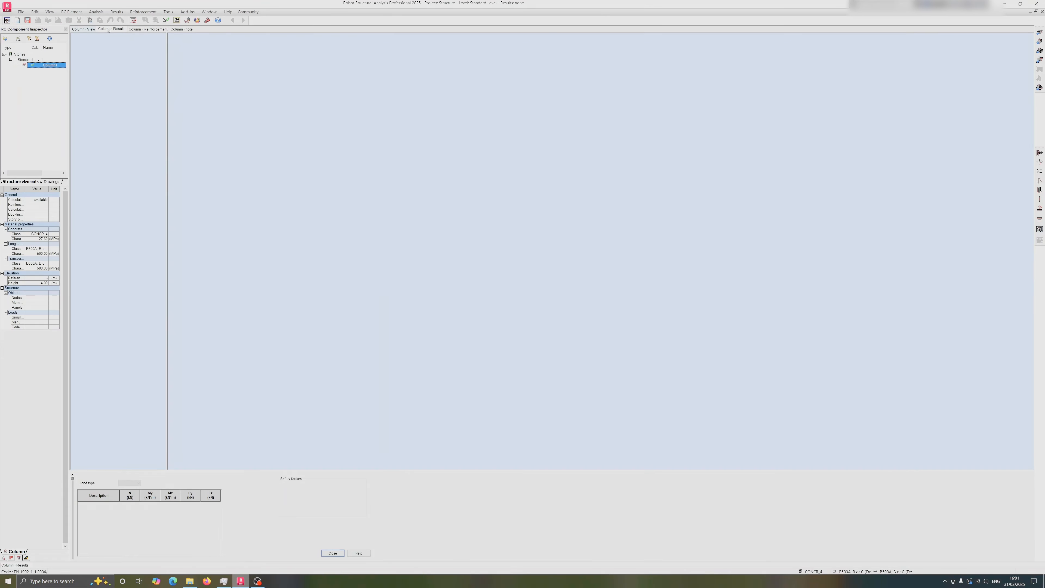
left_click(133, 20)
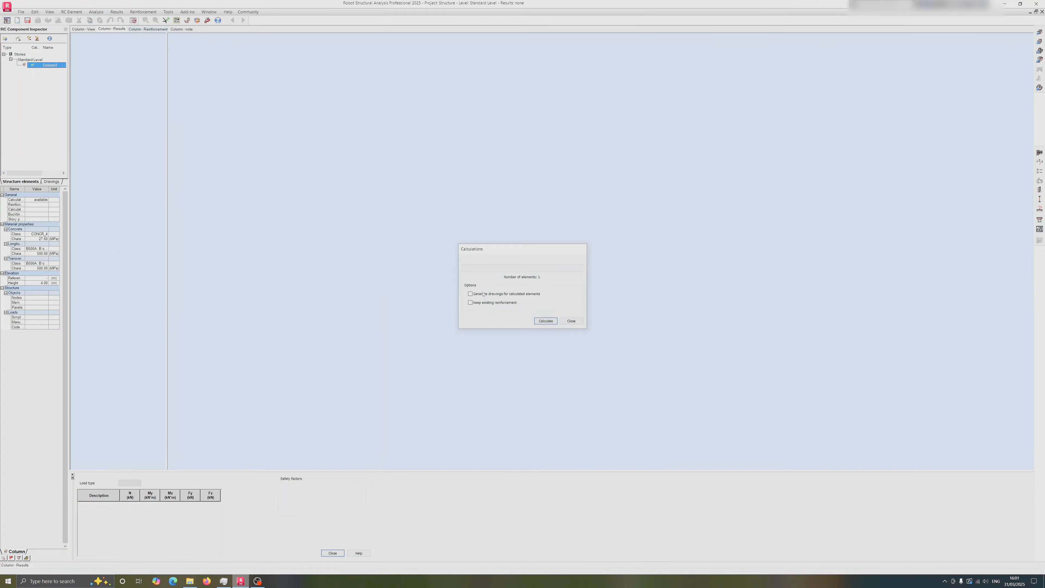
left_click(545, 321)
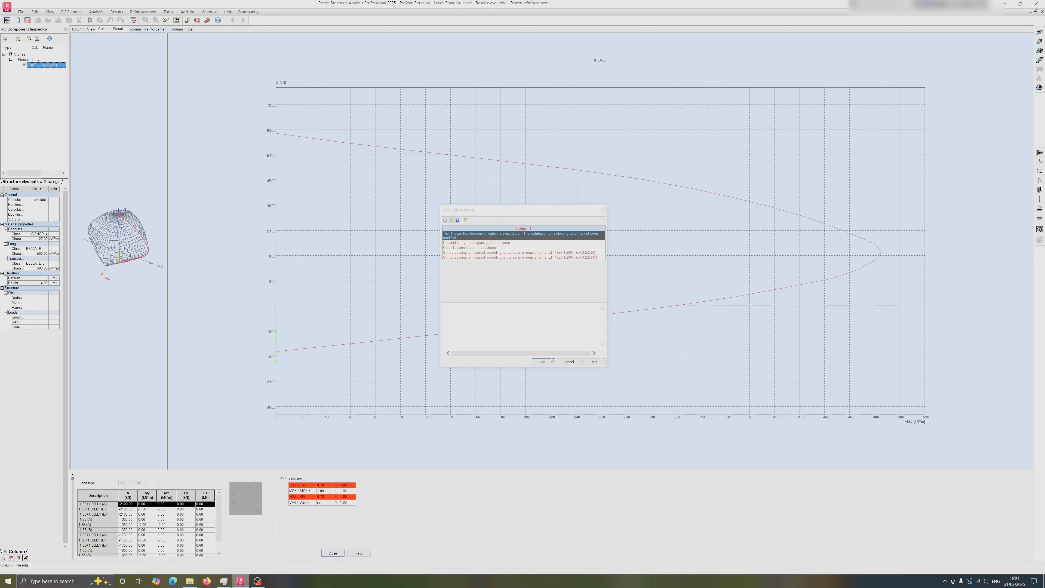
left_click(474, 242)
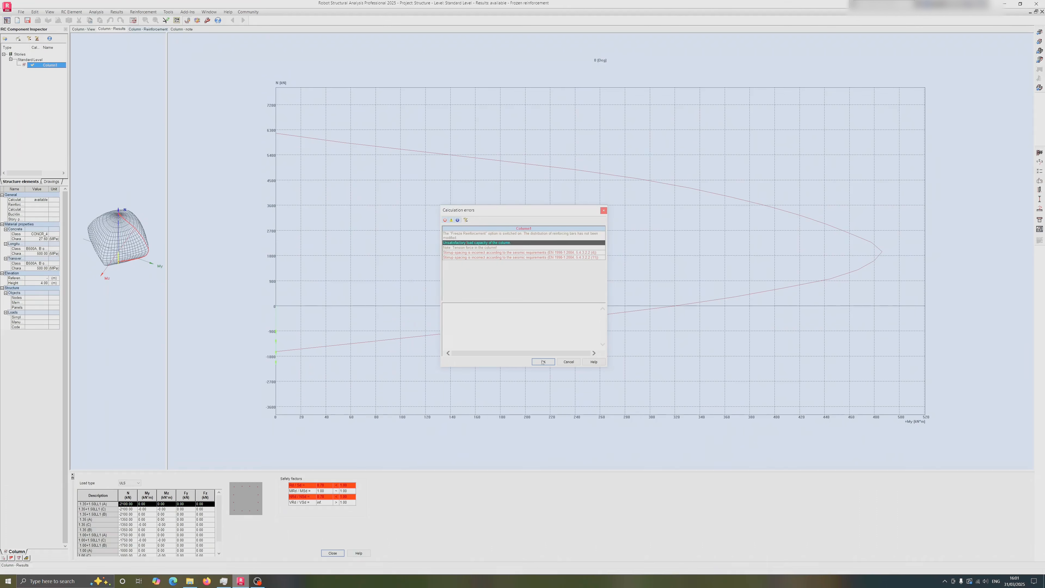
key("Down")
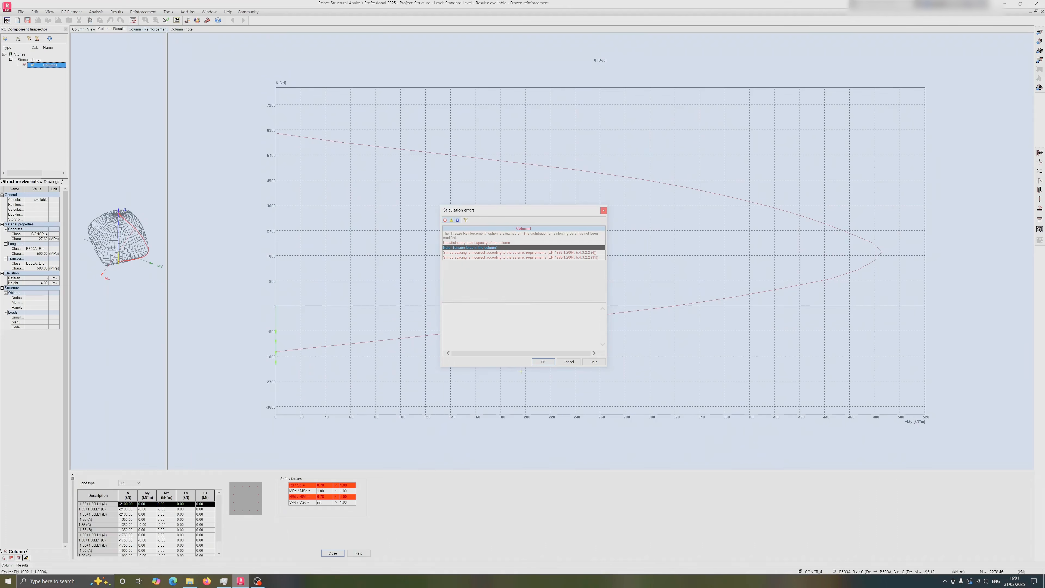
left_click(538, 362)
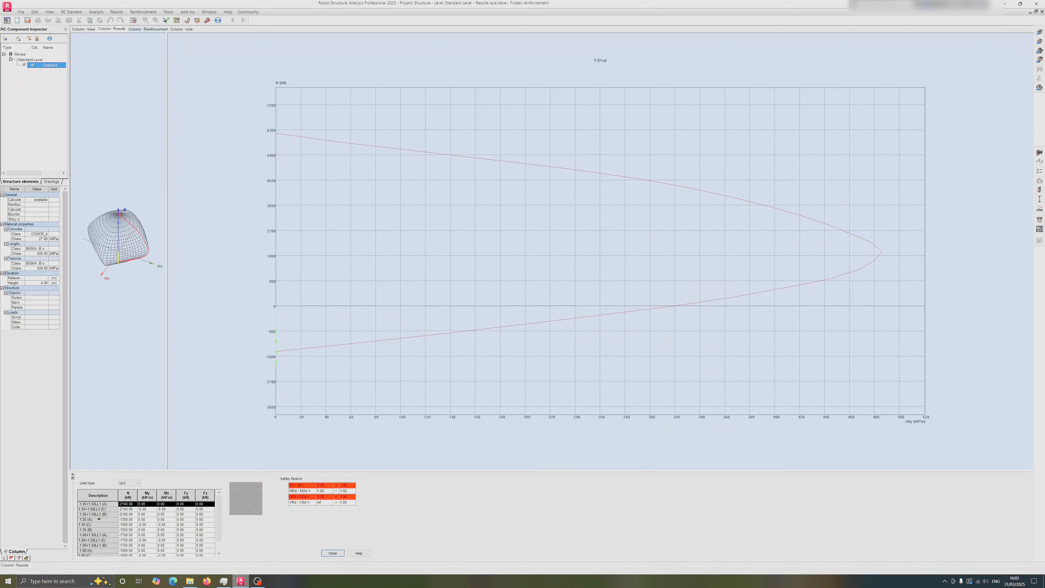
Step: Compare the safety factors of several ULS load combinations in the column results, including 1.35DL1 (A)
left_click(98, 520)
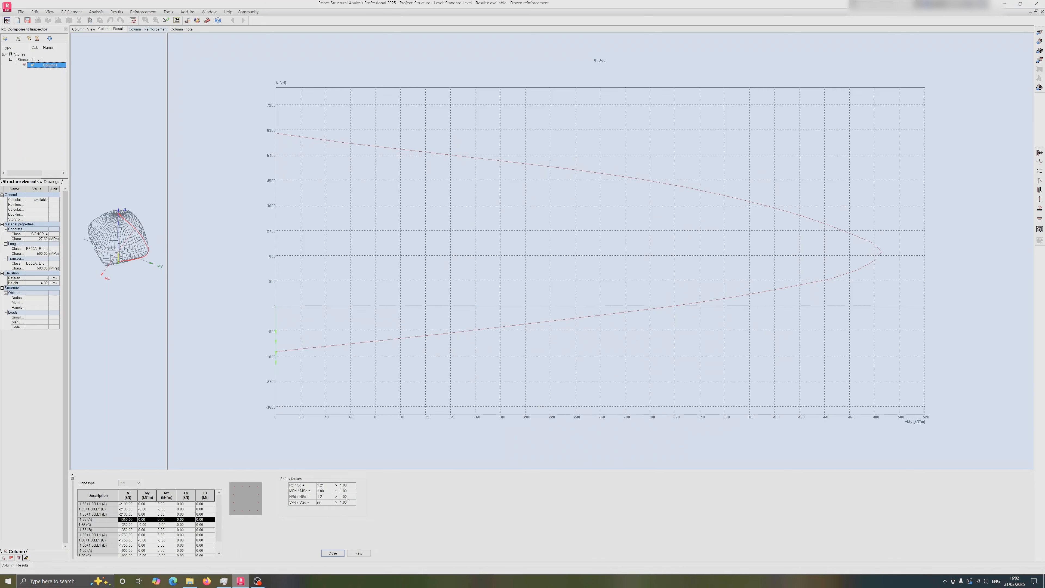
scroll(99, 531, "down", 1)
left_click(99, 536)
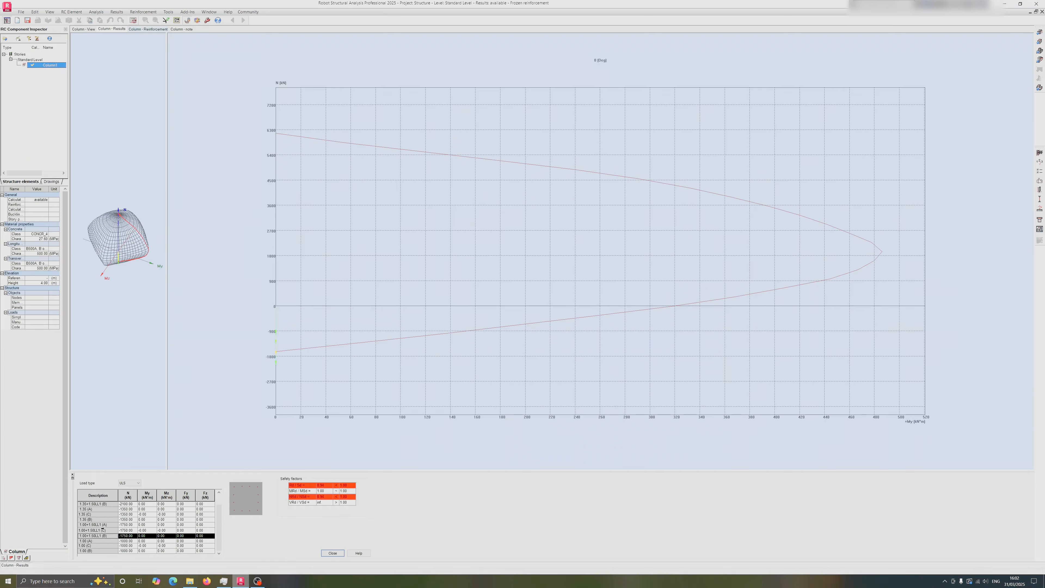
left_click(99, 531)
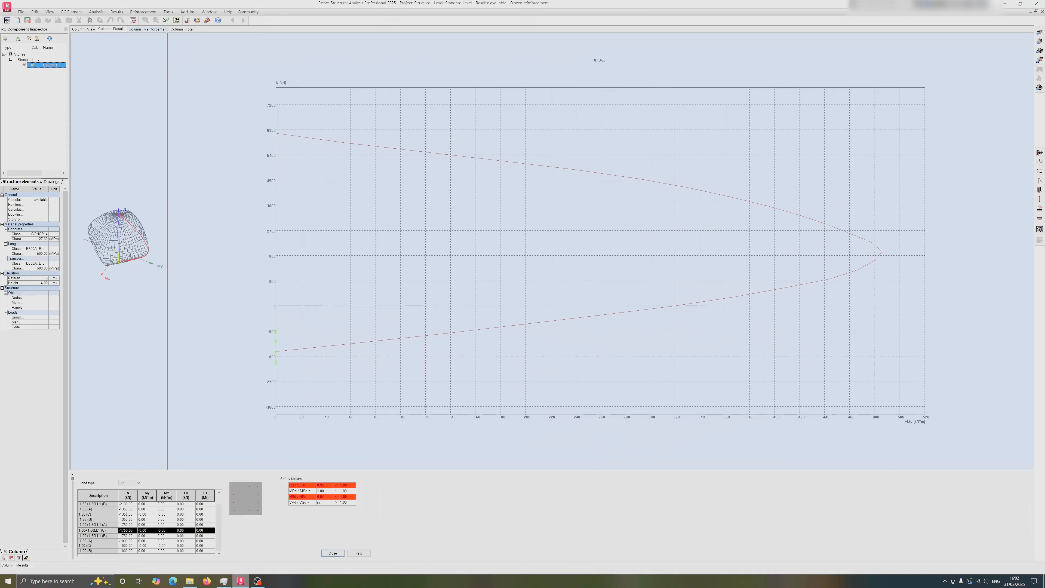
scroll(218, 523, "up", 1)
left_click(139, 483)
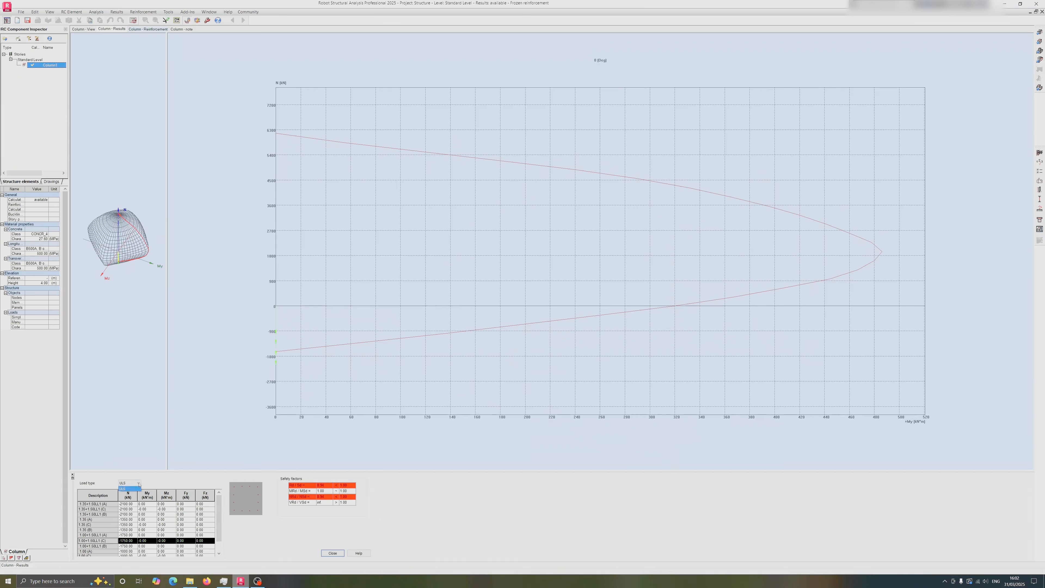
left_click(124, 488)
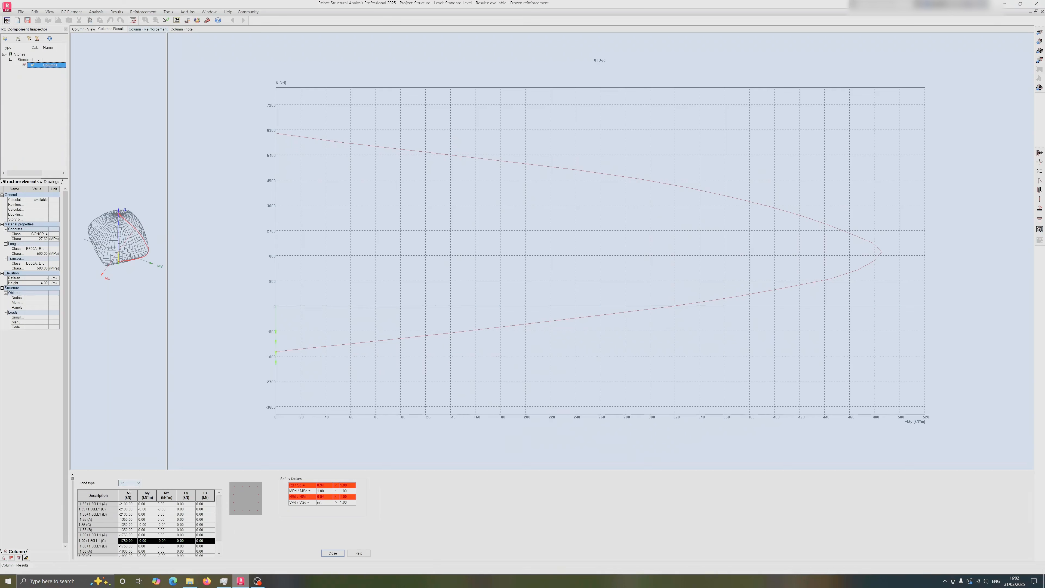
Step: Try to regenerate the column's reinforcement with 5 longitudinal bars in each direction, and recalculate the column
left_click(158, 29)
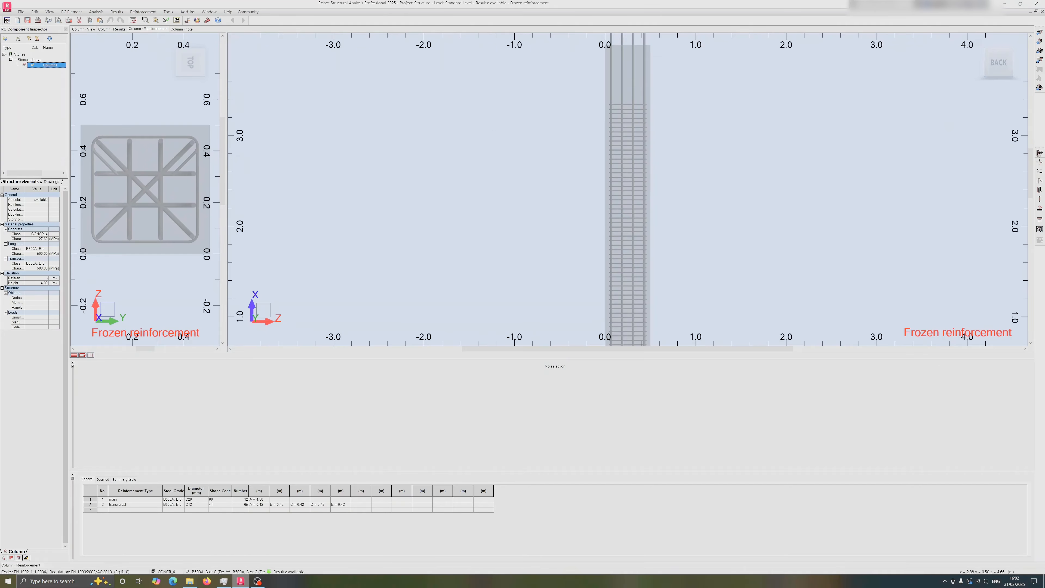
left_click(1039, 155)
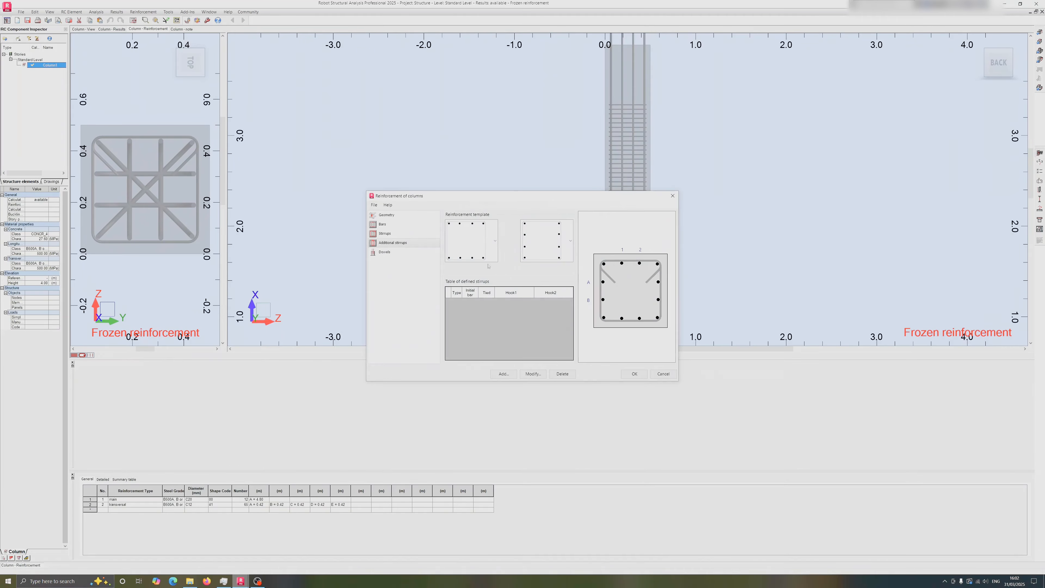
left_click(382, 224)
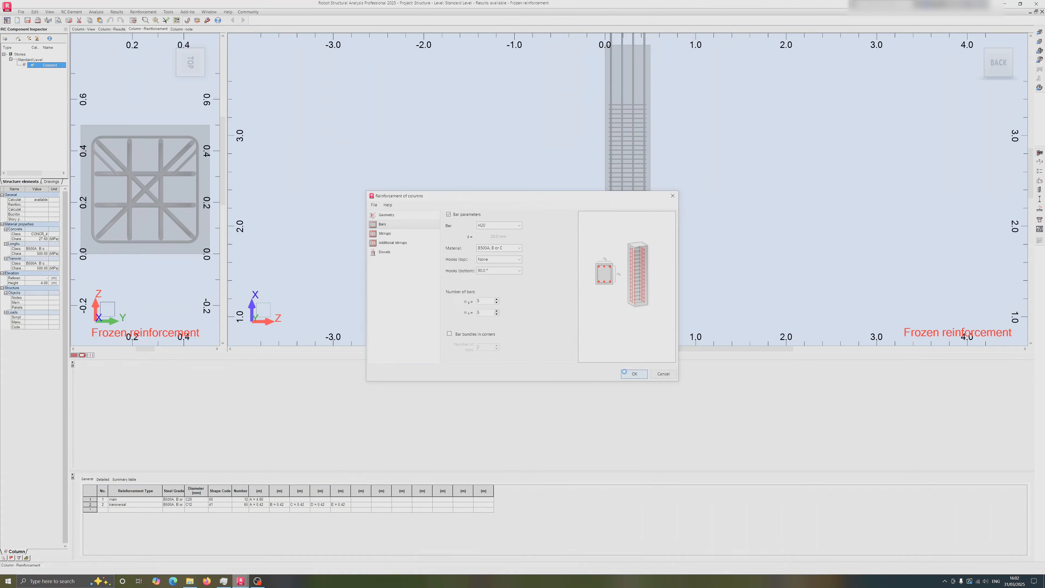
left_click(625, 374)
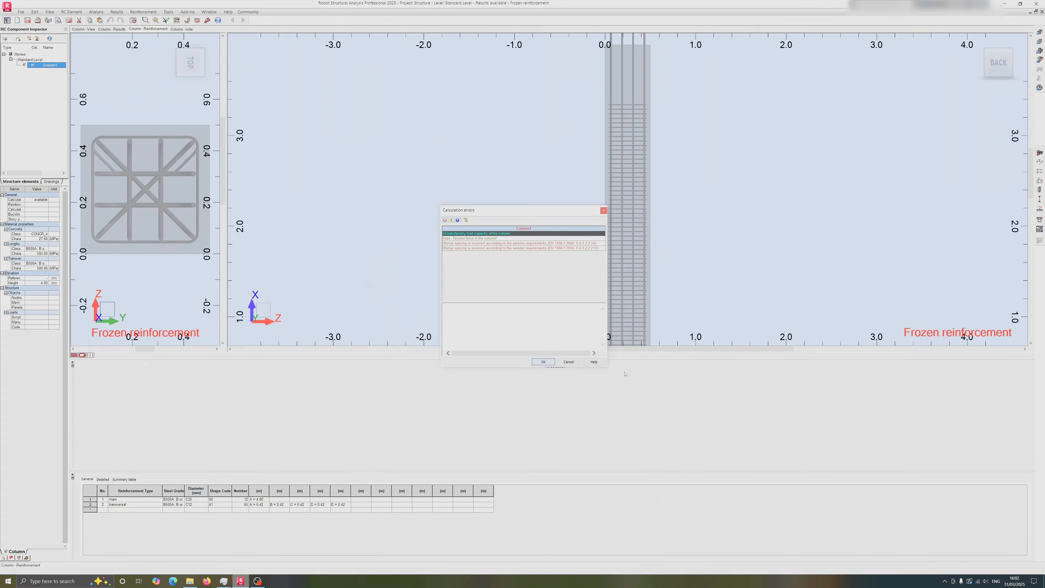
left_click(543, 361)
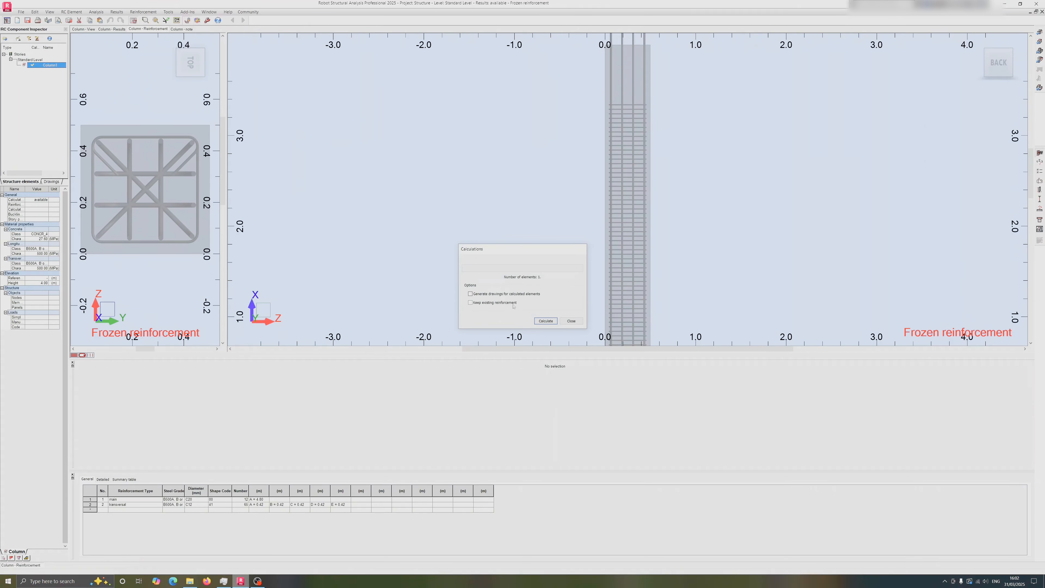
left_click(544, 321)
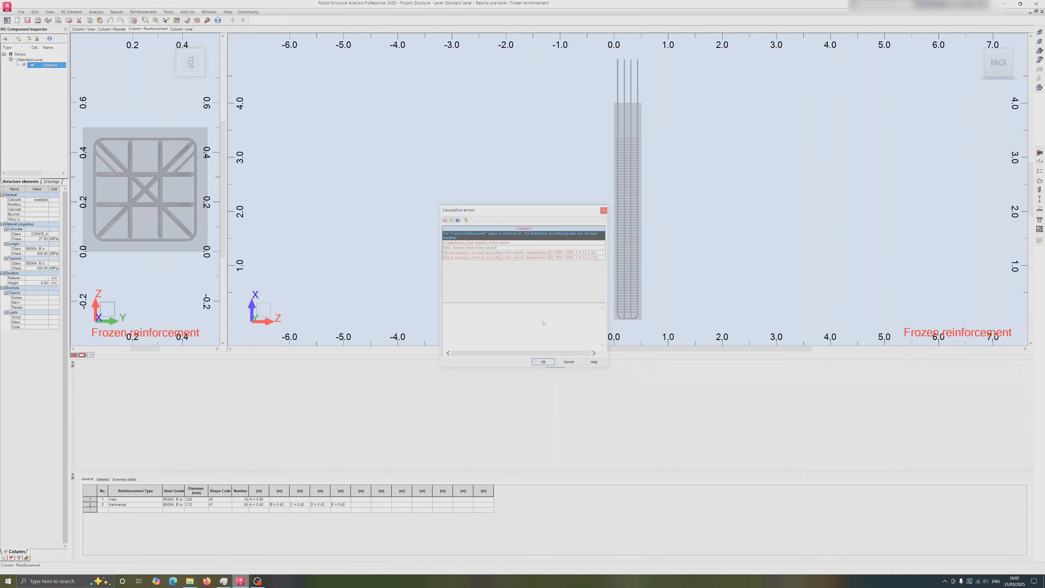
left_click(537, 361)
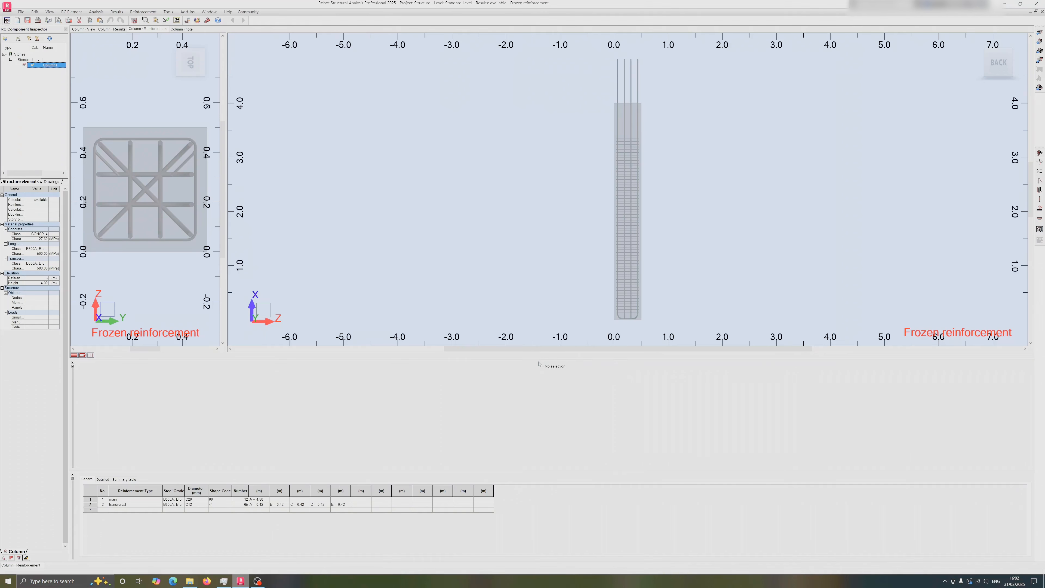
Step: Delete all main and transversal reinforcement from the column
left_click(618, 87)
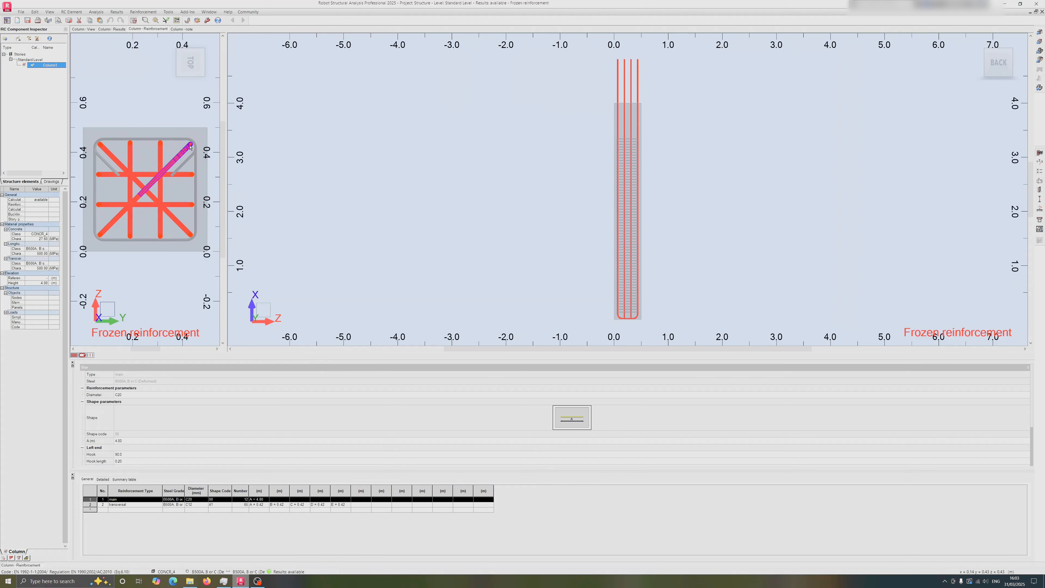
left_click(574, 180)
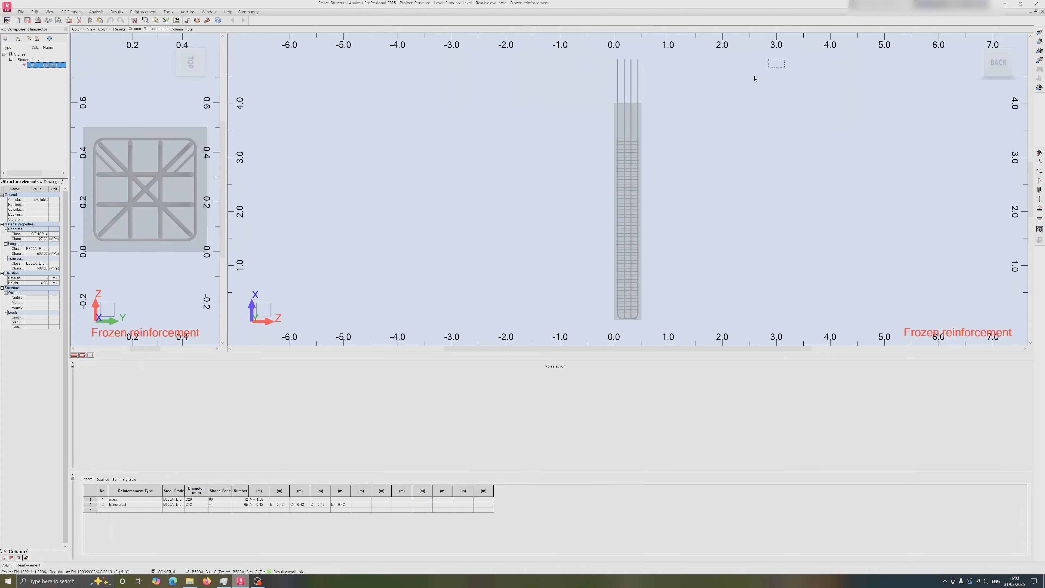
left_click_drag(785, 59, 448, 319)
key("Delete")
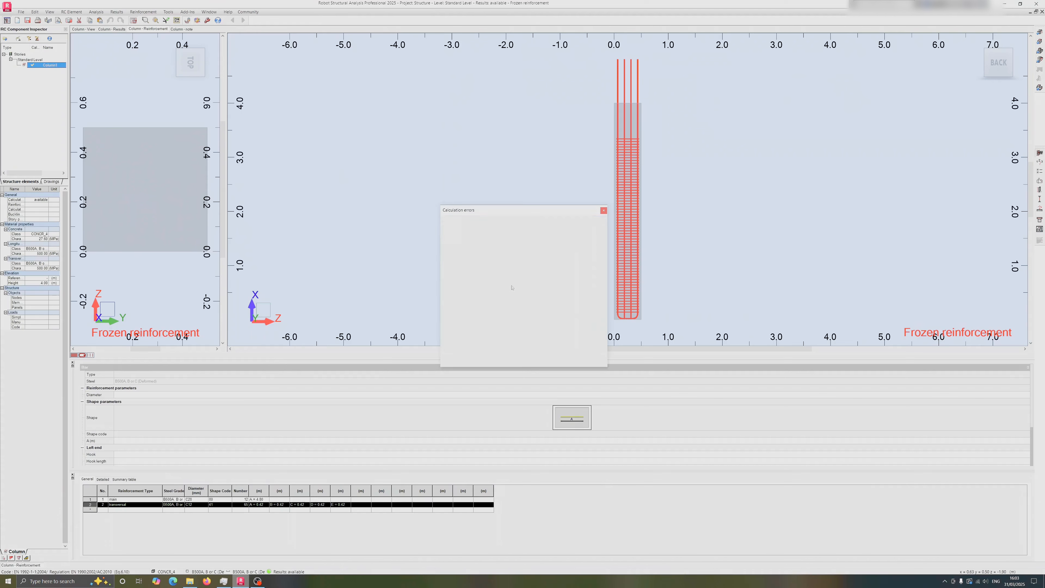
left_click(544, 362)
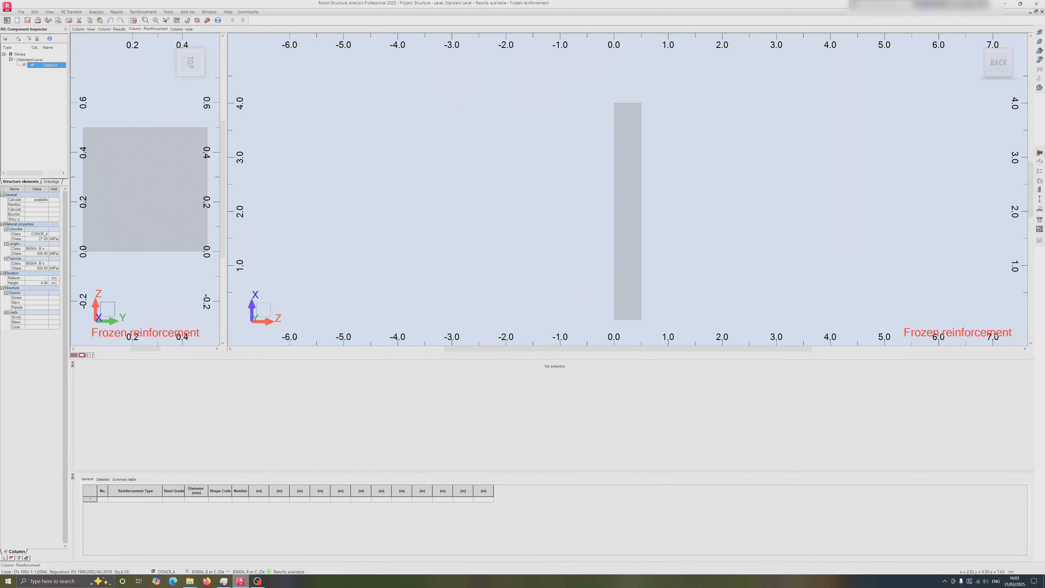
Step: Generate the column's typical reinforcement with 5 longitudinal bars in each direction, and recalculate the column
left_click(1039, 152)
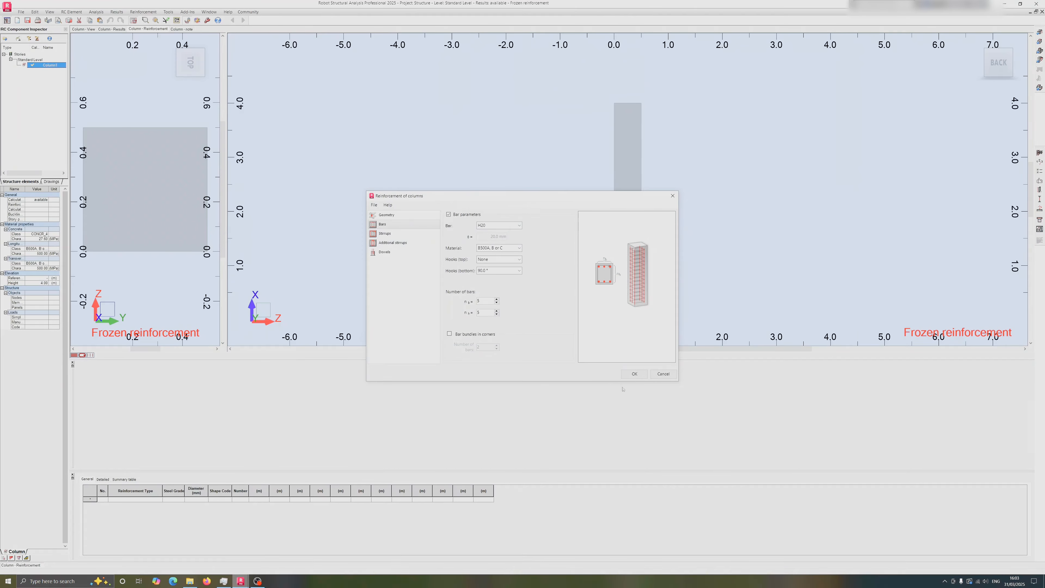
left_click(632, 374)
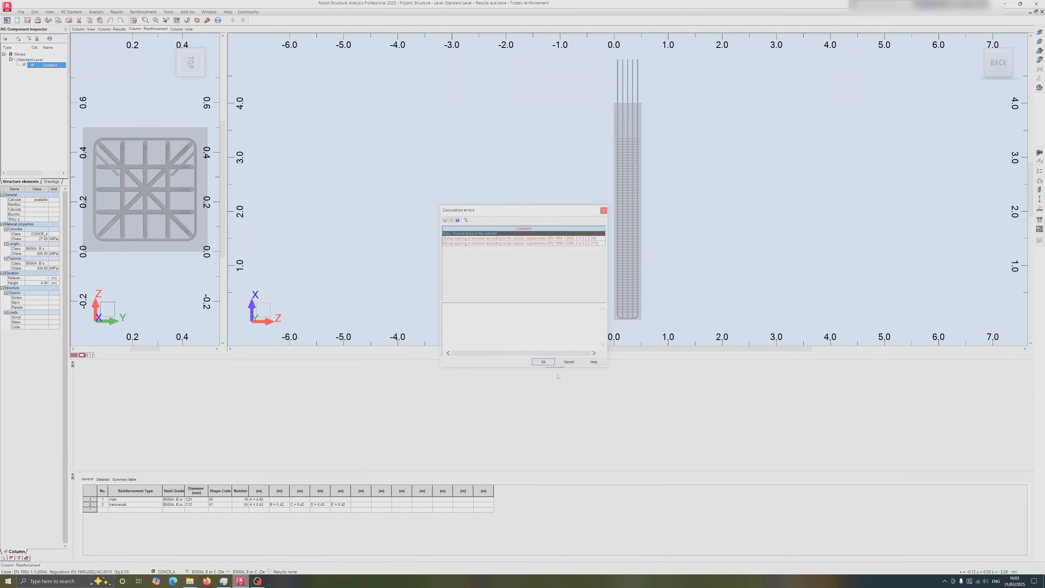
left_click(544, 363)
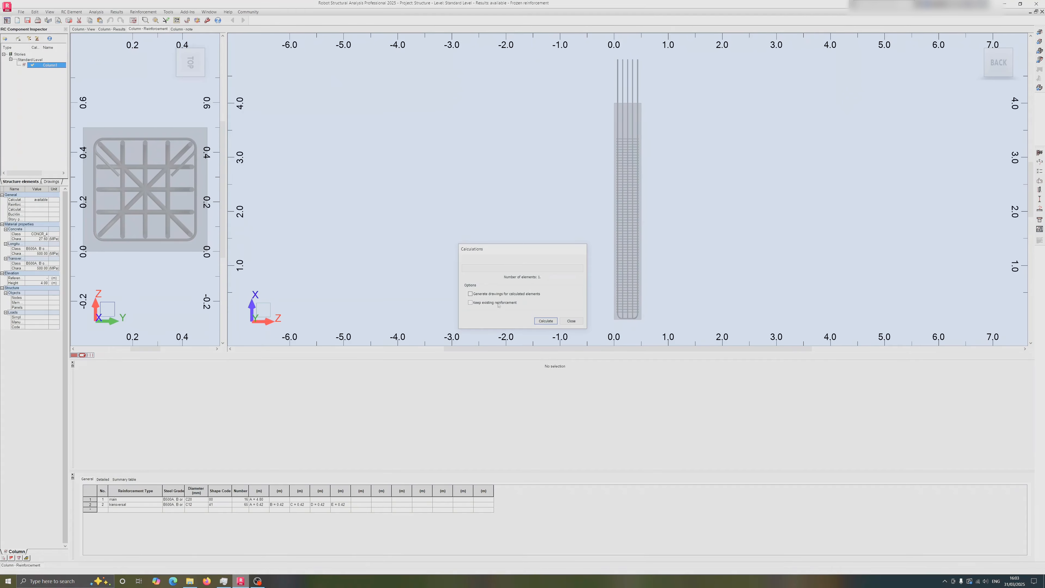
left_click(546, 321)
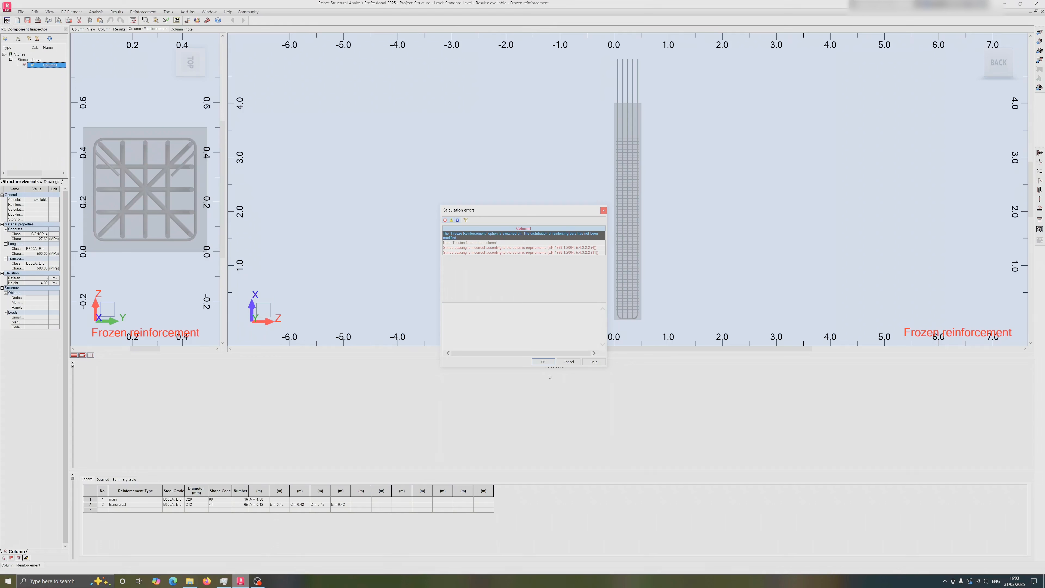
Step: Check the stirrup spacing error from the calculation and view the column's ULS capacity results
left_click(452, 248)
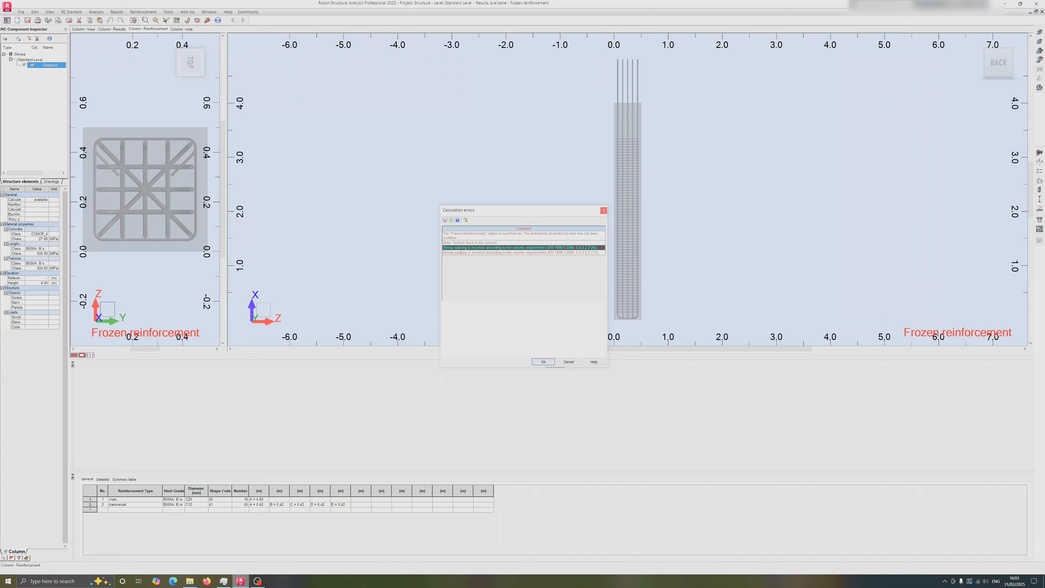
left_click(543, 363)
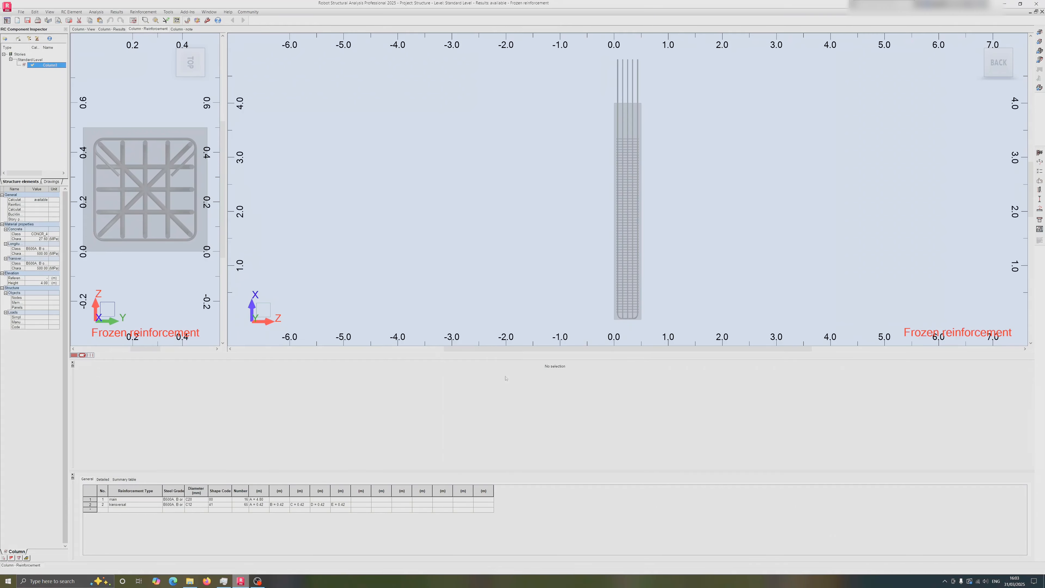
left_click(110, 29)
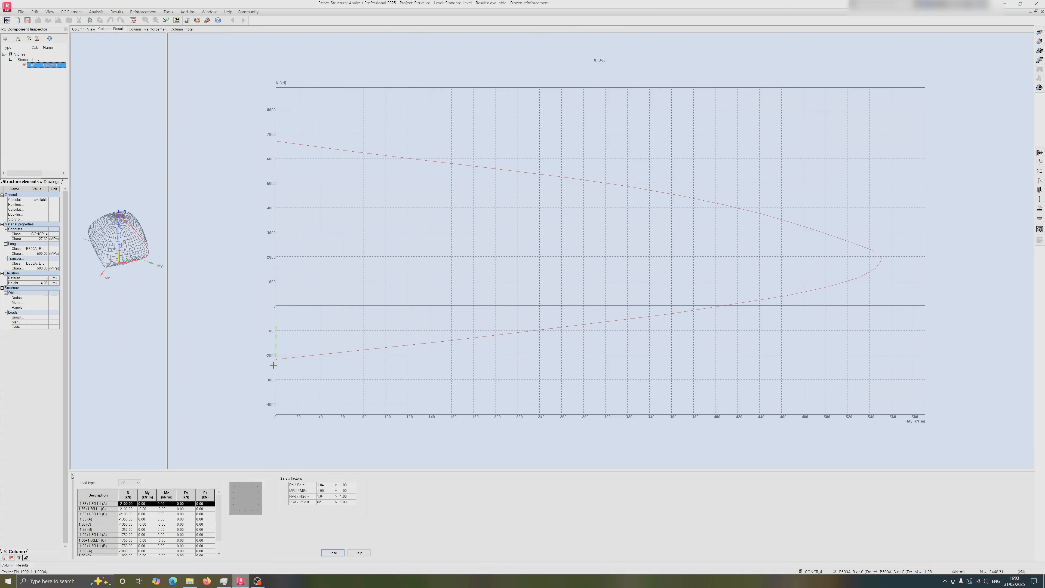
Step: Choose a larger longitudinal bar size for the column's typical reinforcement and try to apply it to the existing bars
left_click(147, 29)
left_click(1040, 153)
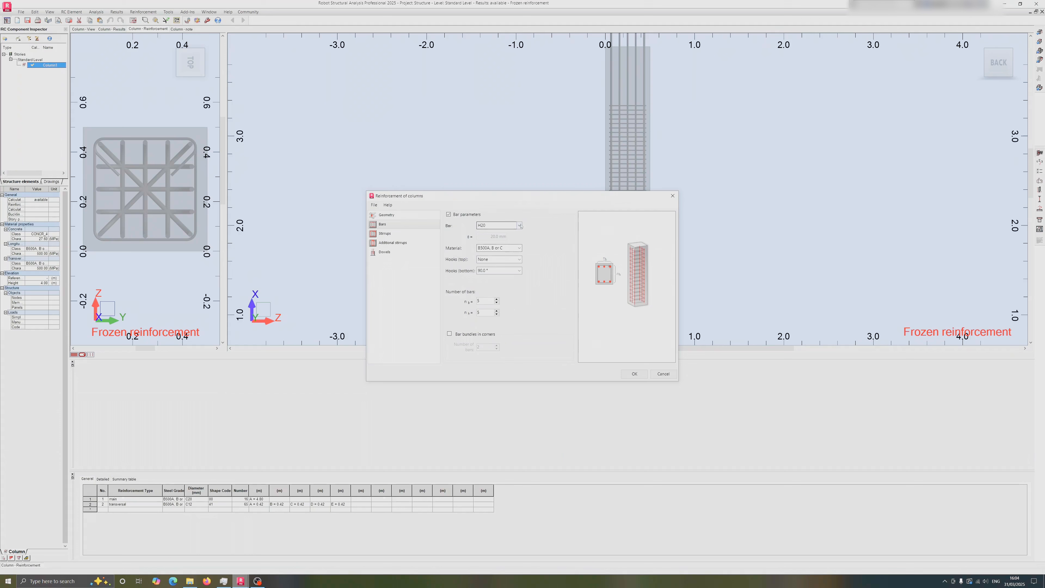
left_click(499, 225)
left_click(504, 239)
left_click(635, 374)
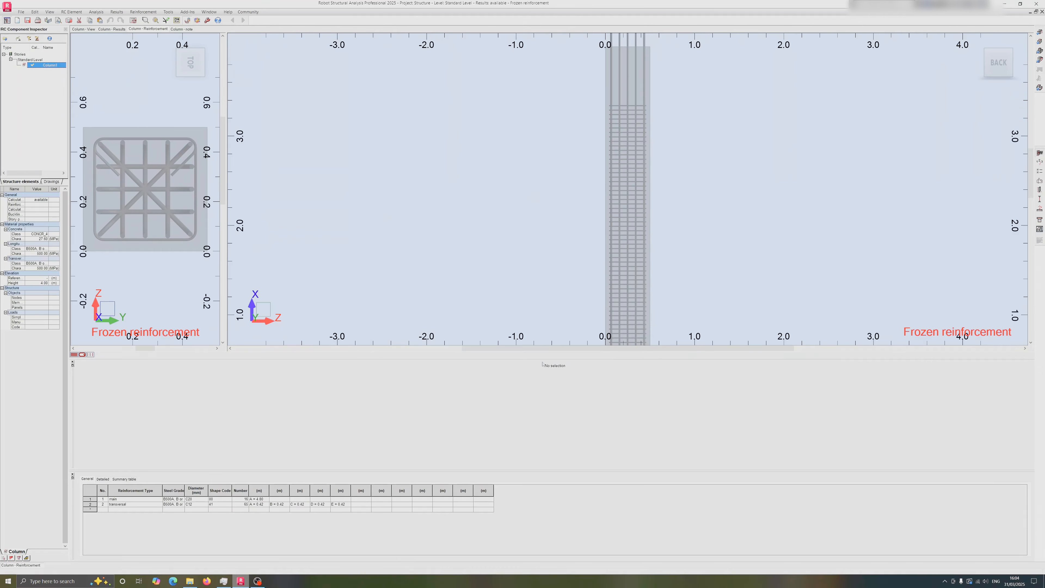
Step: Clear the column of all its existing main and transversal reinforcement
left_click_drag(589, 70, 413, 292)
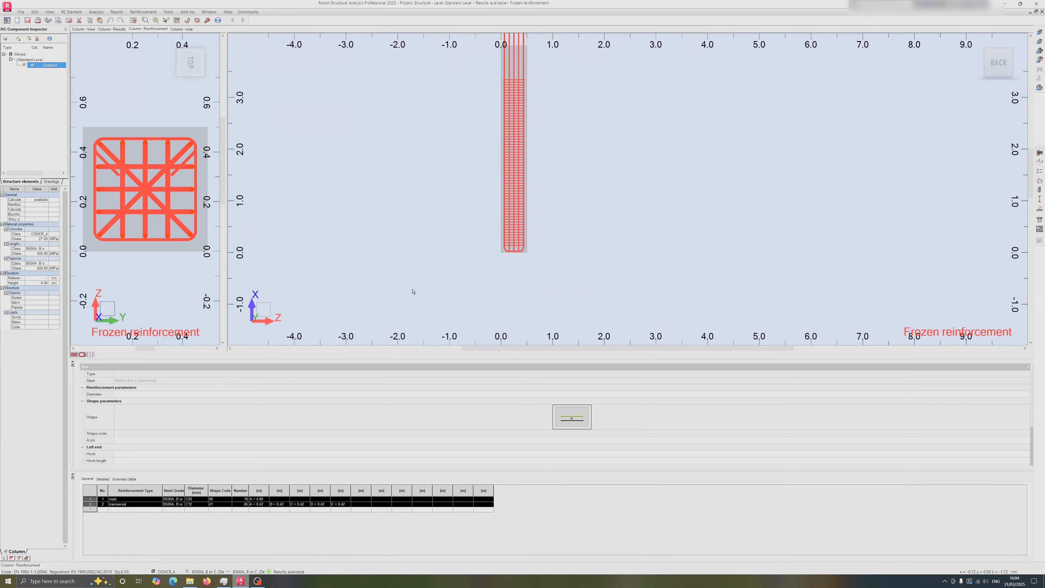
key("Delete")
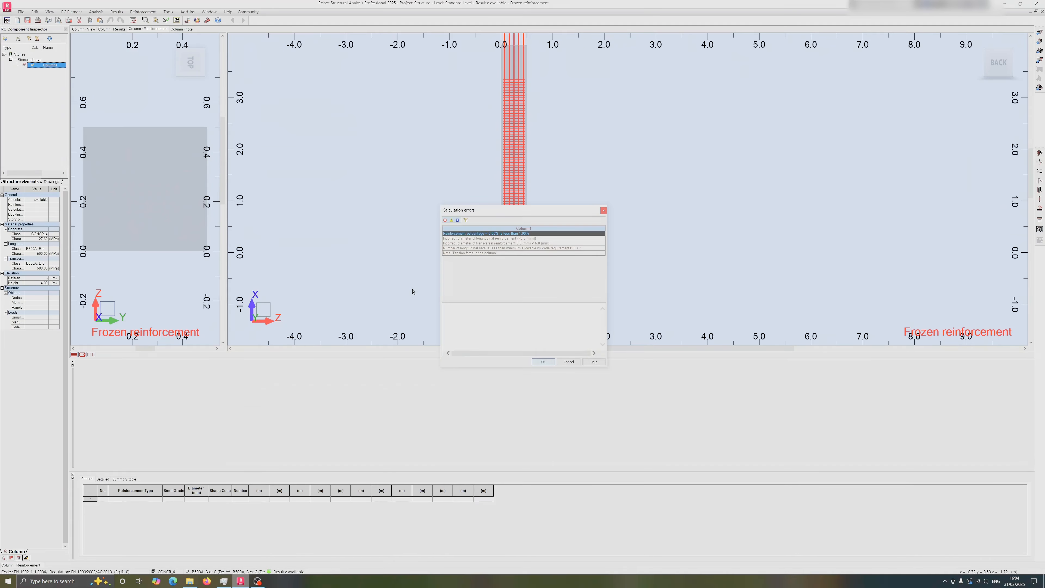
left_click(544, 362)
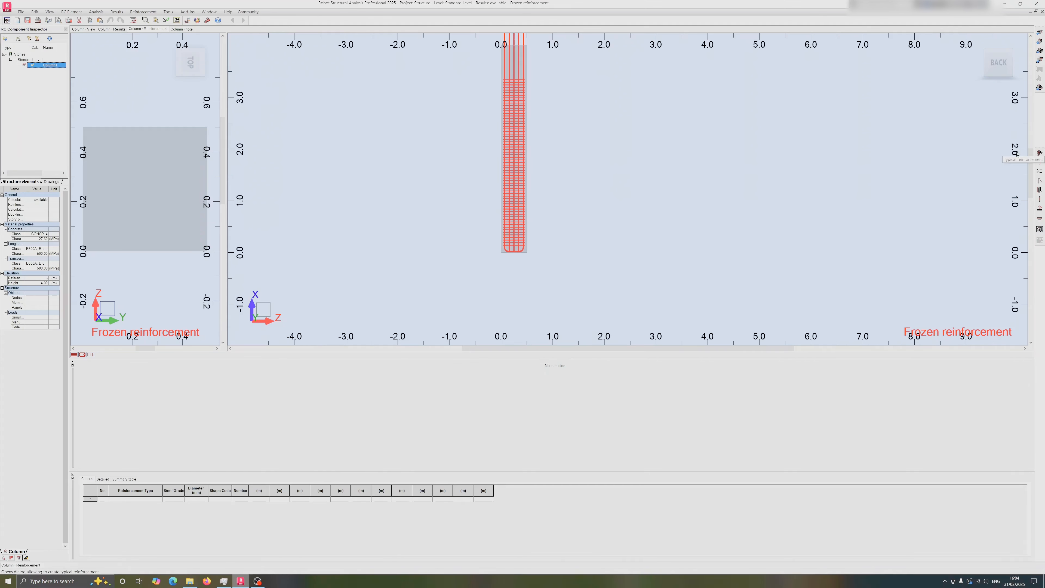
Step: Regenerate the column's typical reinforcement with the larger longitudinal bars
middle_click_drag(687, 144, 684, 178)
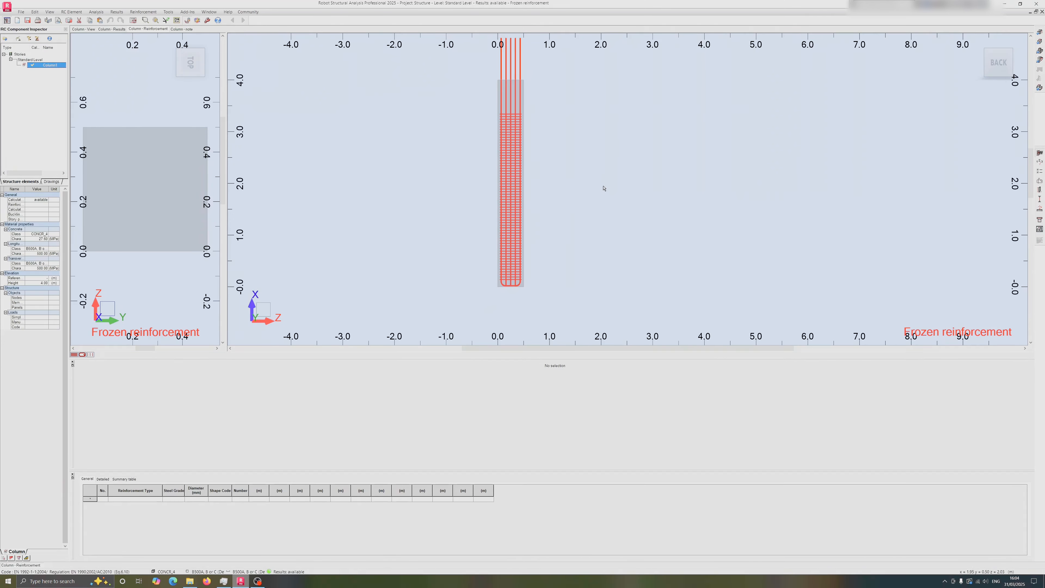
left_click(1040, 151)
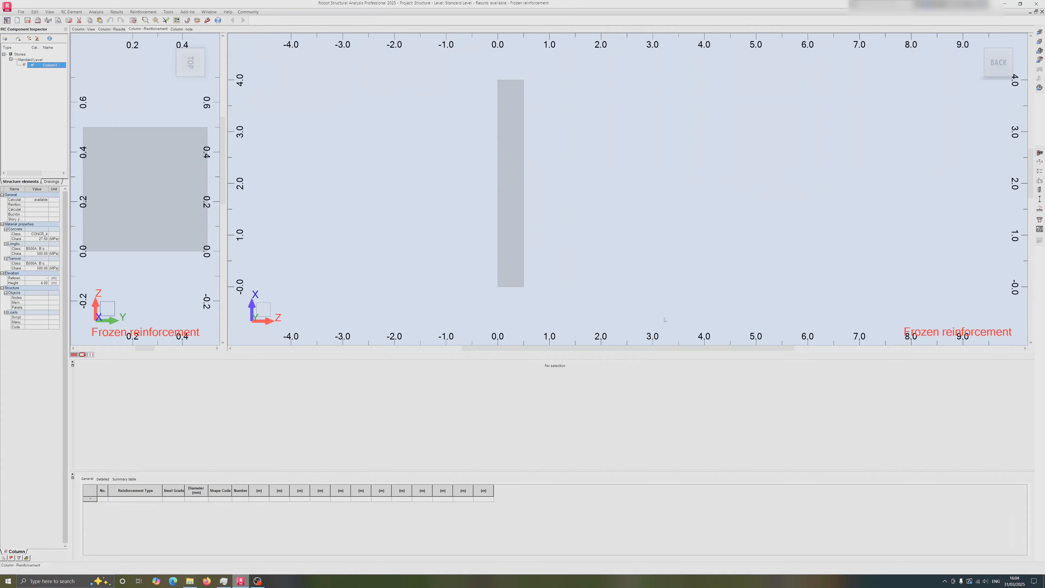
left_click(638, 376)
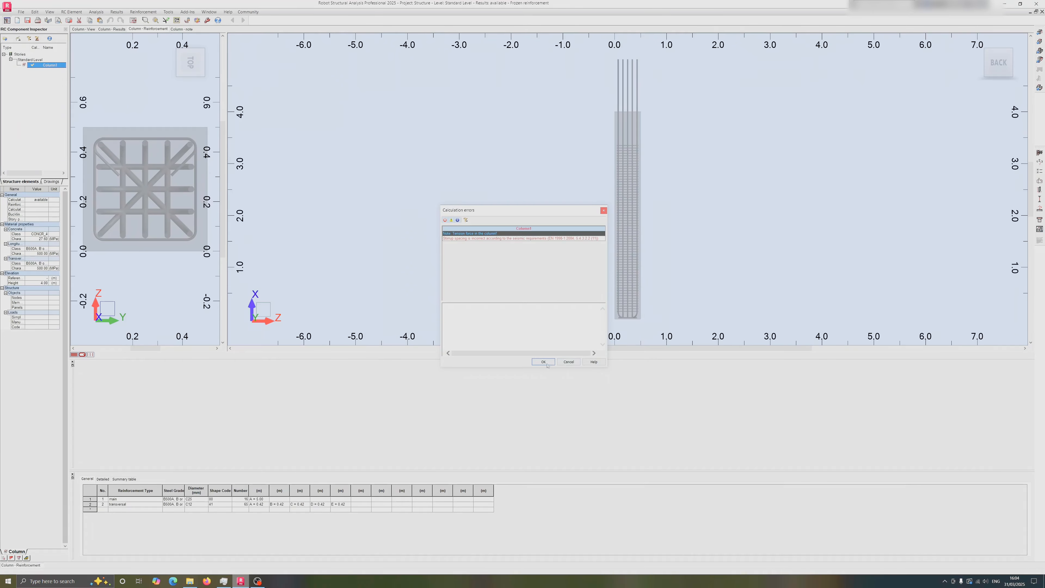
left_click(546, 364)
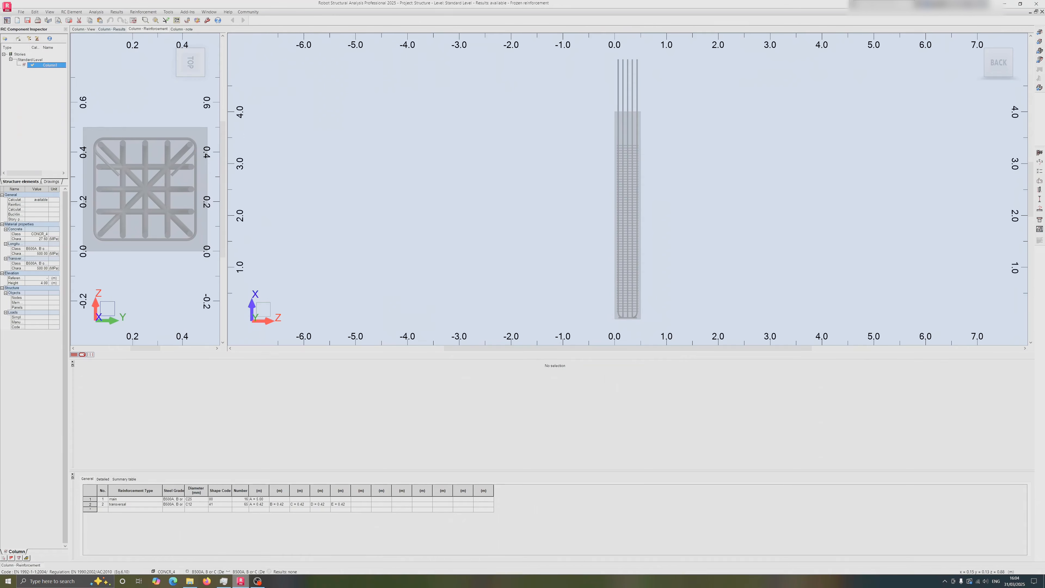
Step: Recalculate the column with the new reinforcement and show its interaction diagram and safety factors
left_click(132, 20)
left_click(545, 321)
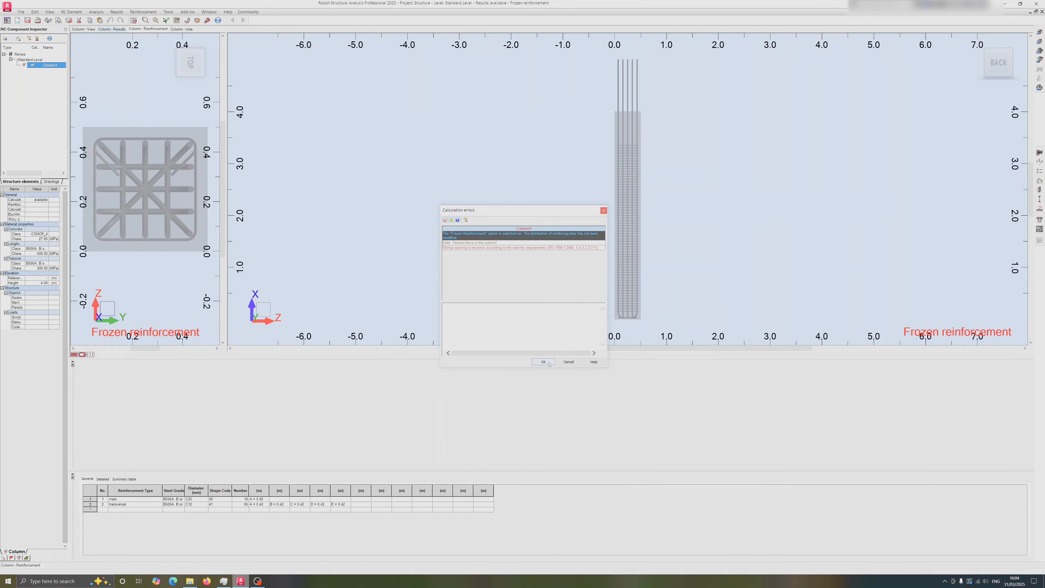
left_click(546, 364)
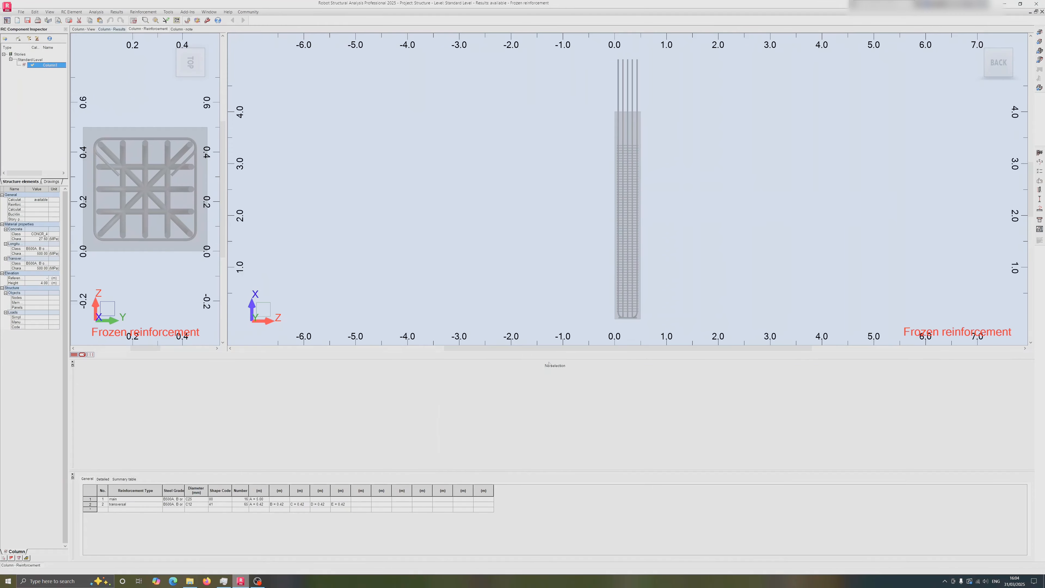
left_click(109, 29)
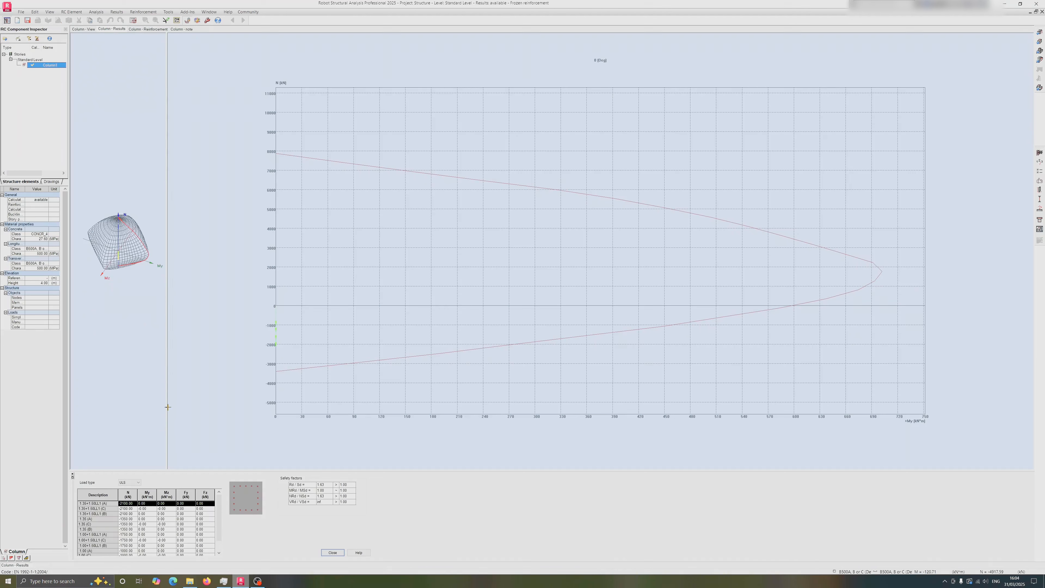